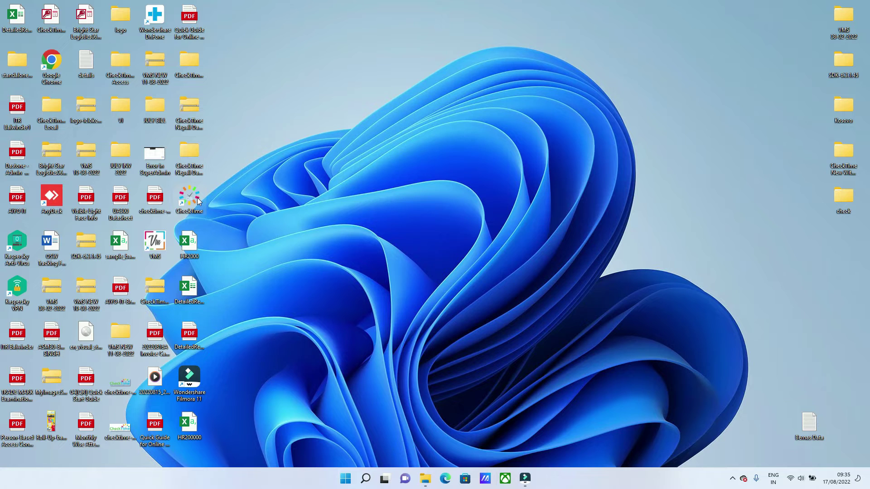
Launch CheckTime and log in as admin with the account password.
double_click(190, 198)
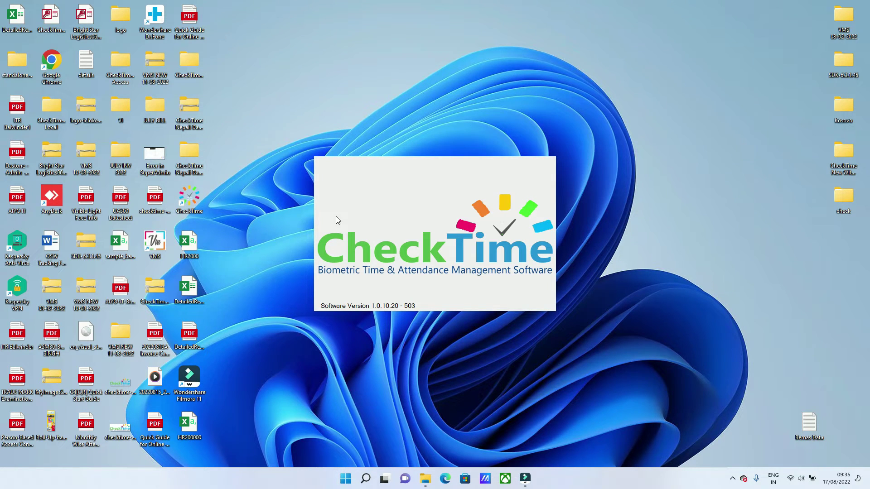
type("admin")
key("Tab")
type("*****")
key("Return")
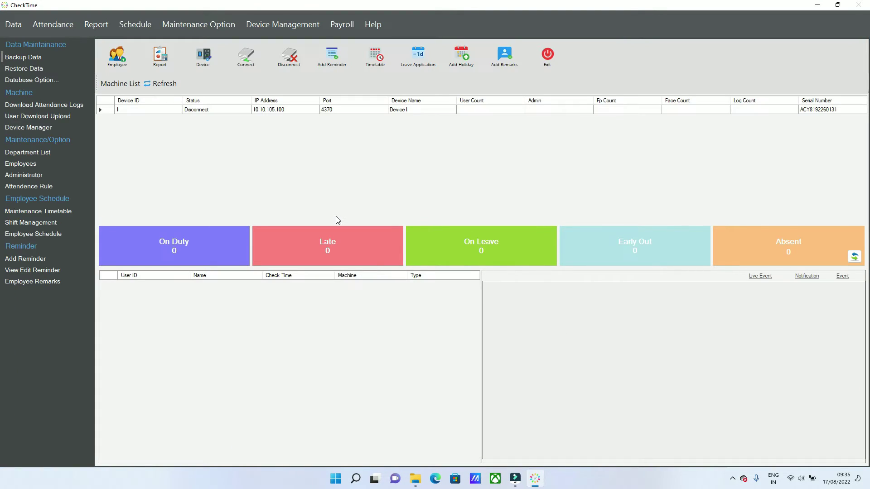
Tick Salary Option in Systems Options and save the update.
left_click(208, 26)
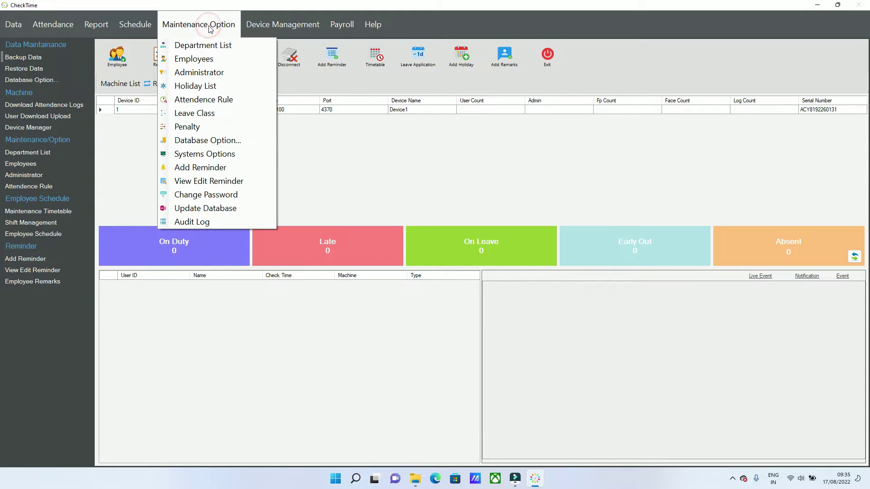
left_click(222, 154)
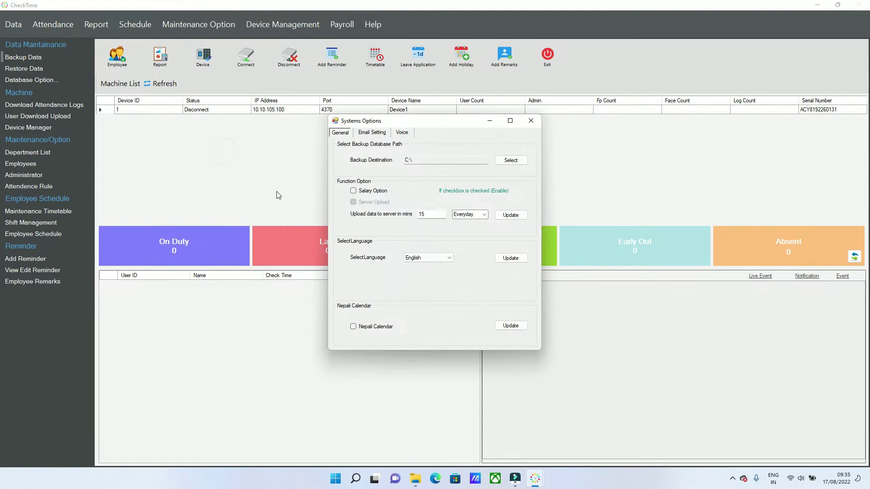
left_click(368, 190)
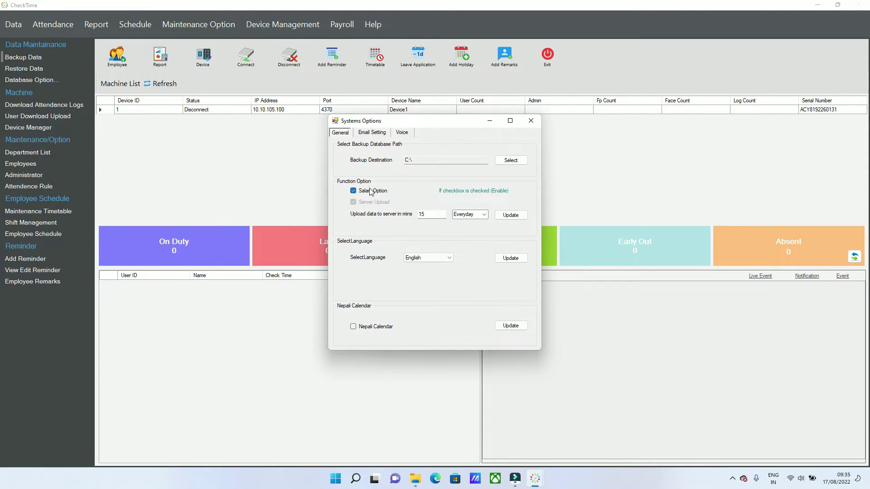
left_click(512, 216)
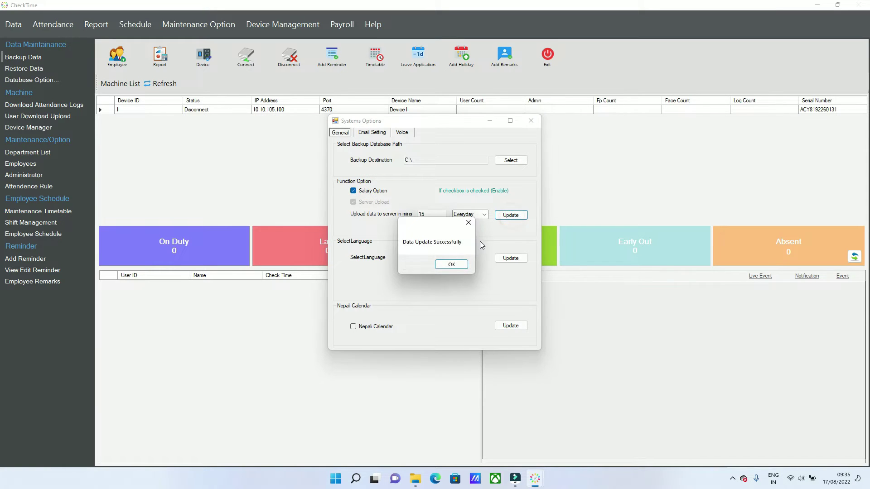
left_click(453, 263)
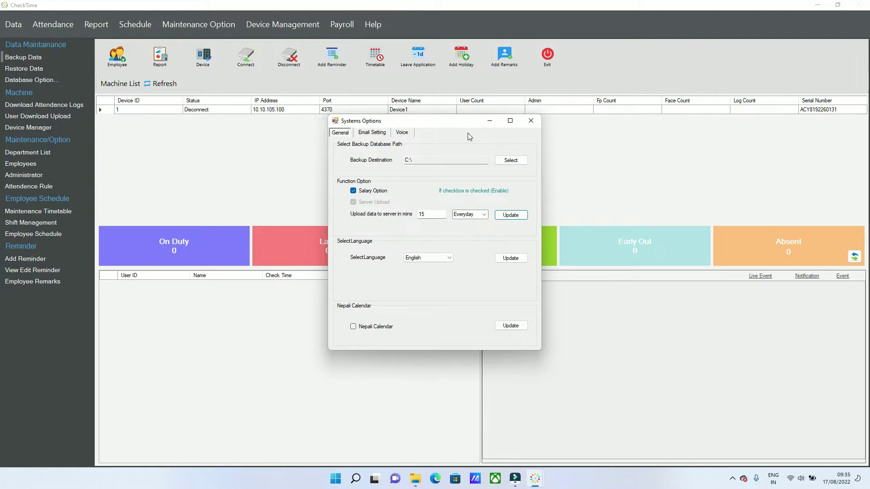
left_click(531, 126)
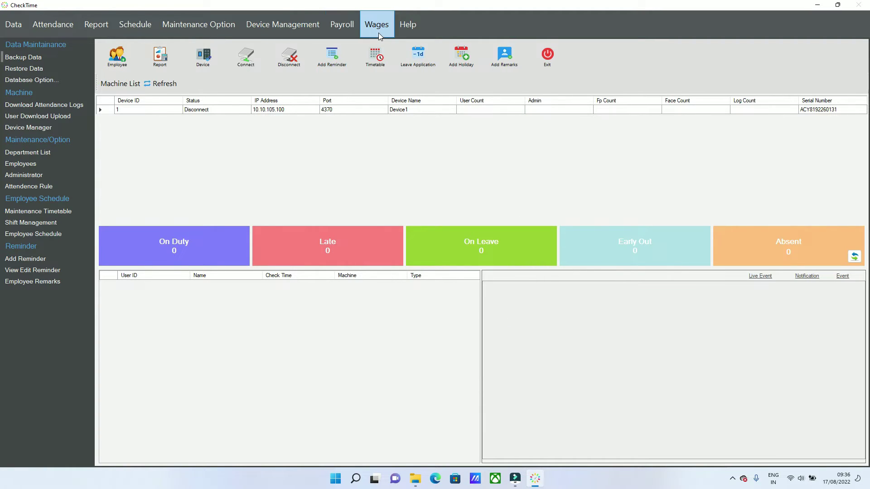
In Wages Setting, load employee 87 from OperationManufacturing and set the salary type to Hourly.
left_click(377, 30)
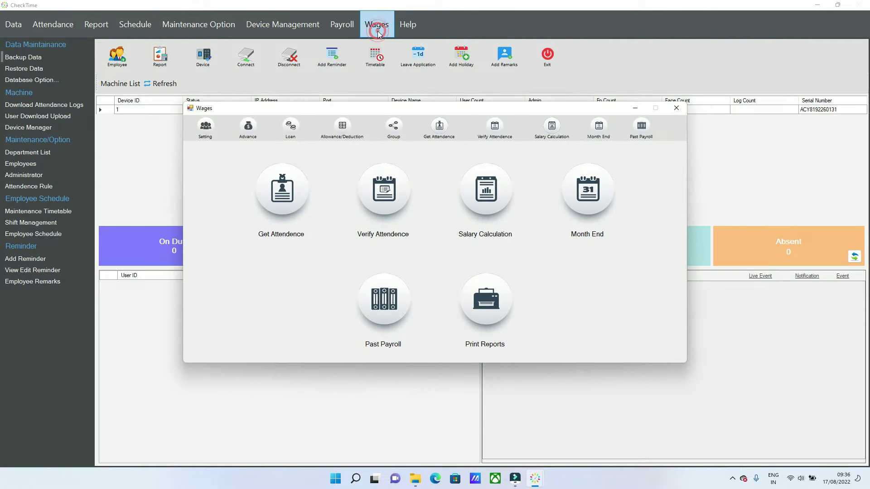
left_click(213, 125)
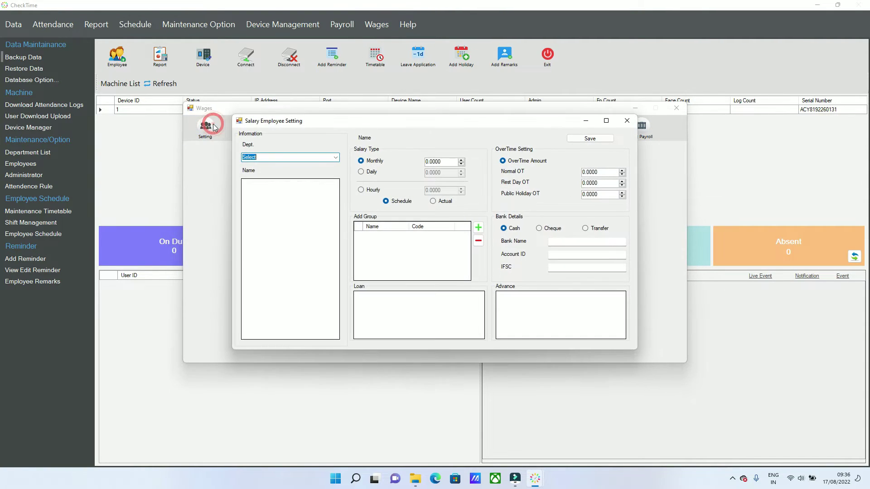
left_click(334, 158)
left_click(299, 177)
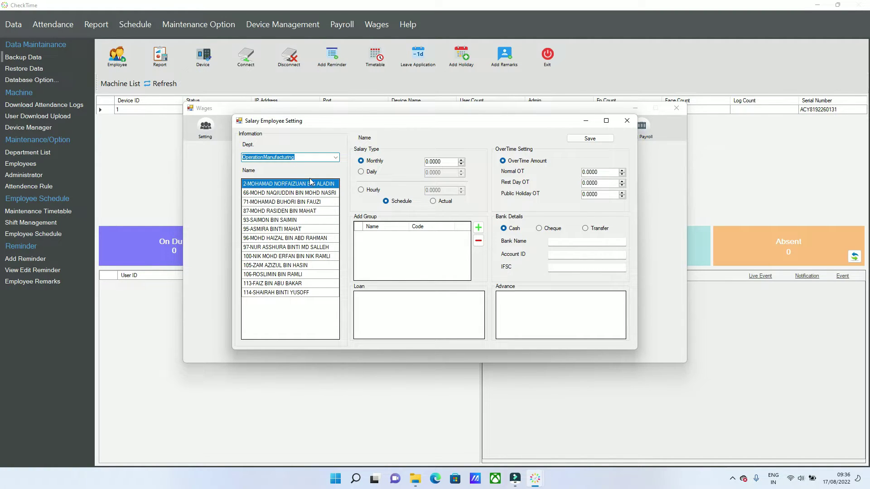
left_click(320, 211)
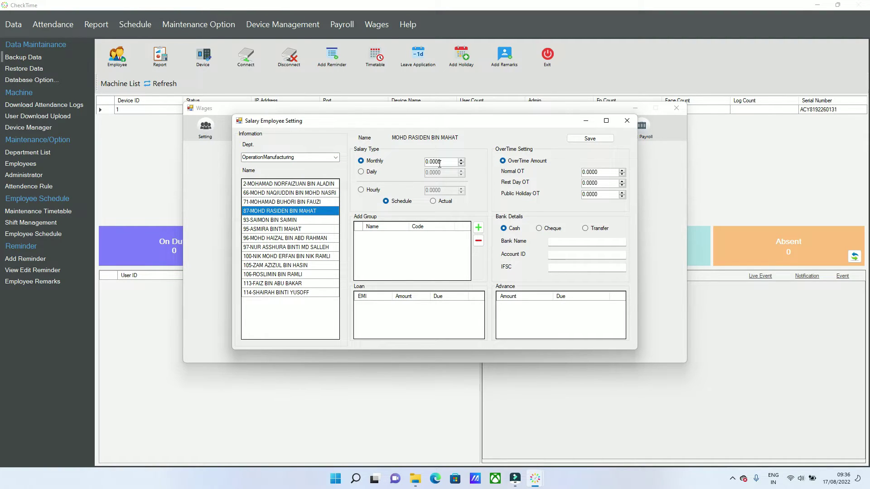
left_click(372, 173)
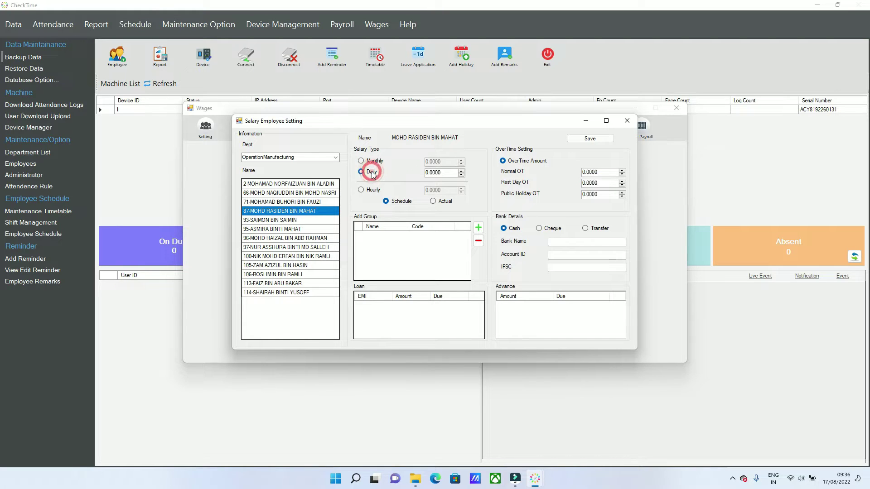
left_click(373, 190)
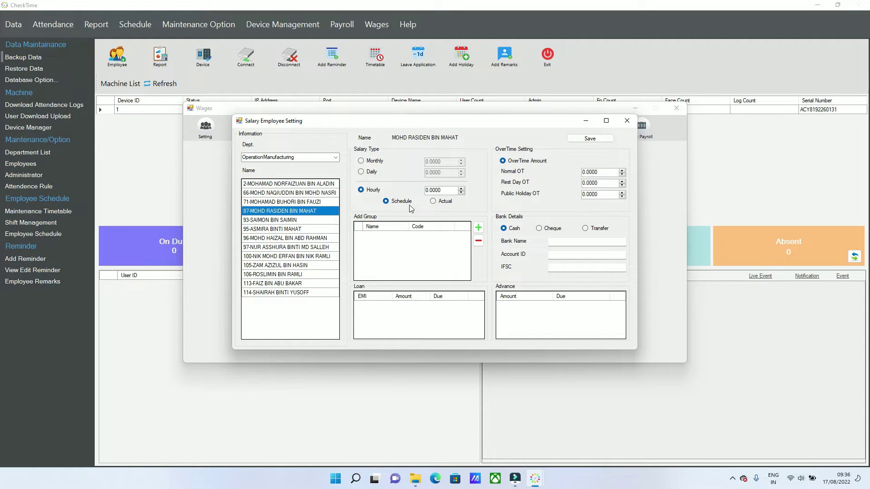
Set employee 87's hourly pay basis to Actual hours instead of Schedule.
left_click(434, 202)
left_click(402, 202)
left_click(432, 202)
Enter hourly rate 50 and overtime rates 5, 10 and 15, then save employee 87's settings.
double_click(446, 192)
type("50")
double_click(597, 174)
type("5")
double_click(609, 182)
type("10")
double_click(602, 194)
type("15")
left_click(599, 183)
left_click(589, 139)
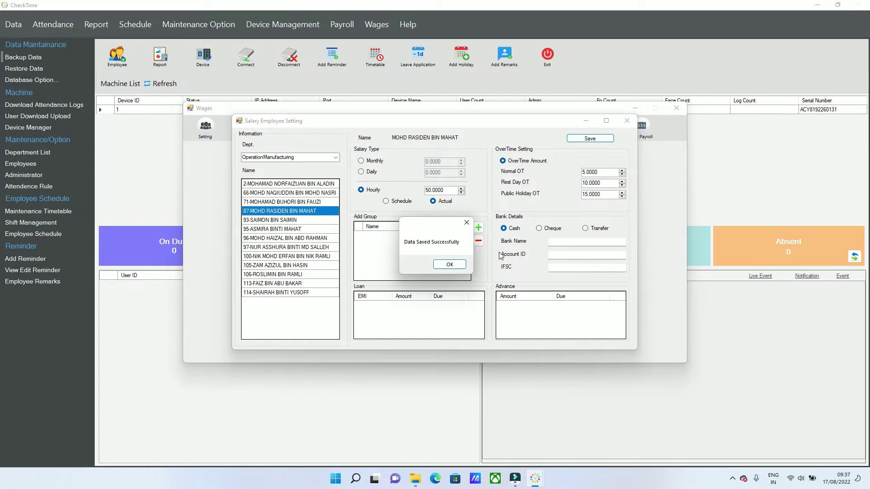
left_click(448, 264)
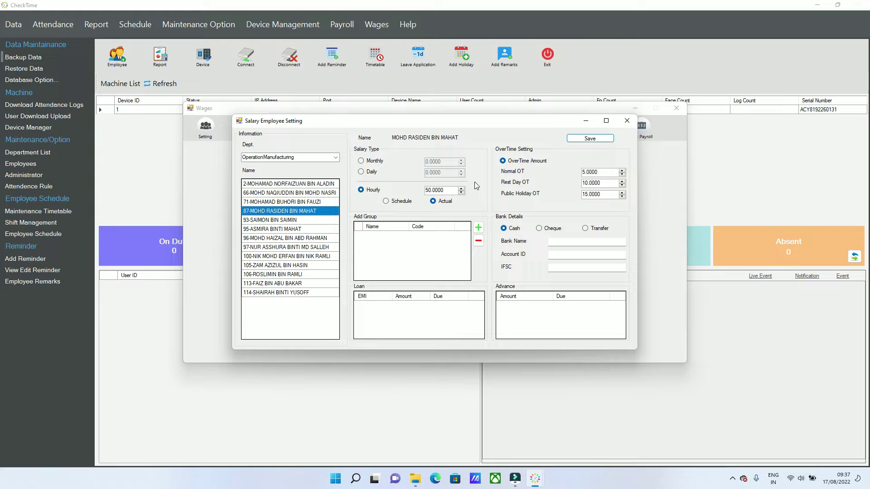
Add a 200 advance for employee 87 in OperationManufacturing.
left_click(627, 121)
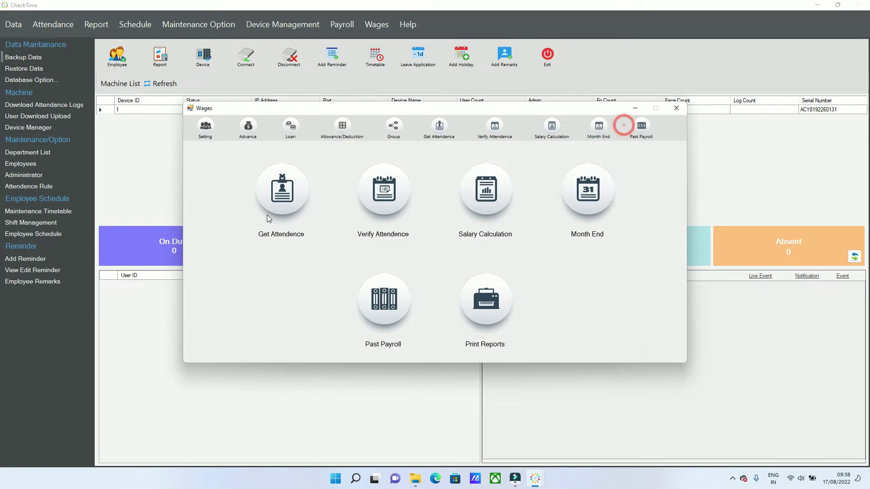
left_click(246, 134)
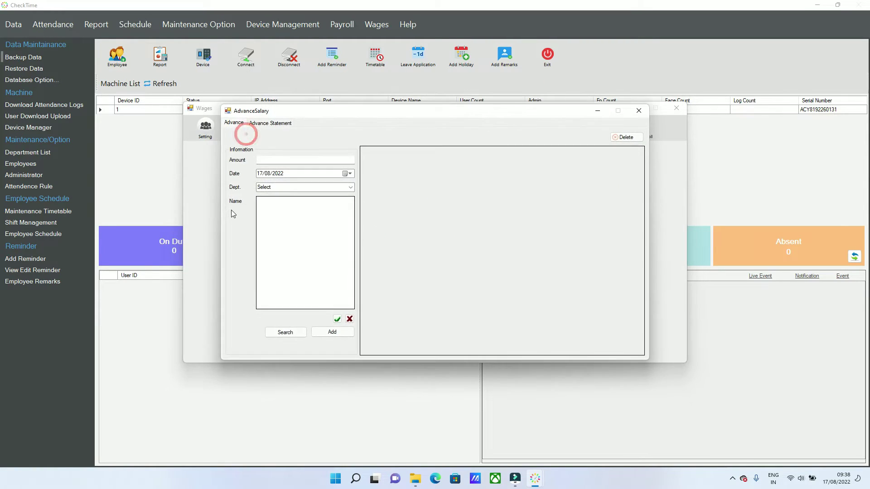
left_click(278, 160)
type("200")
left_click(349, 188)
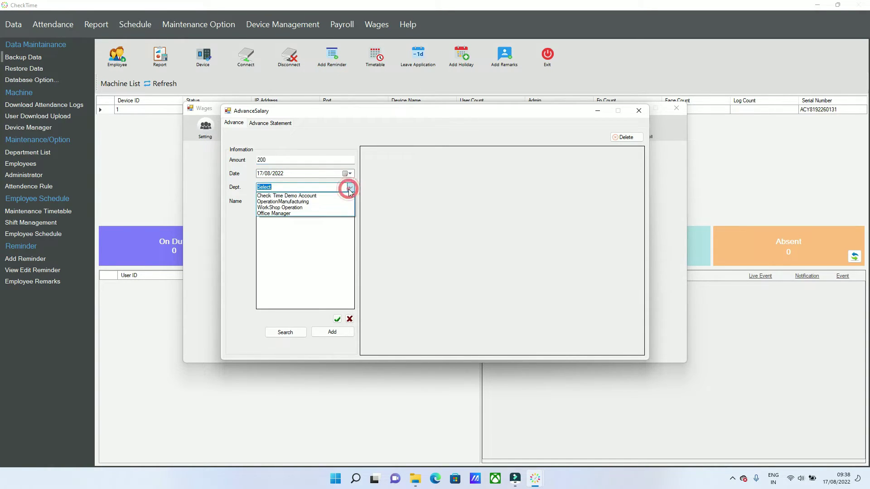
left_click(299, 202)
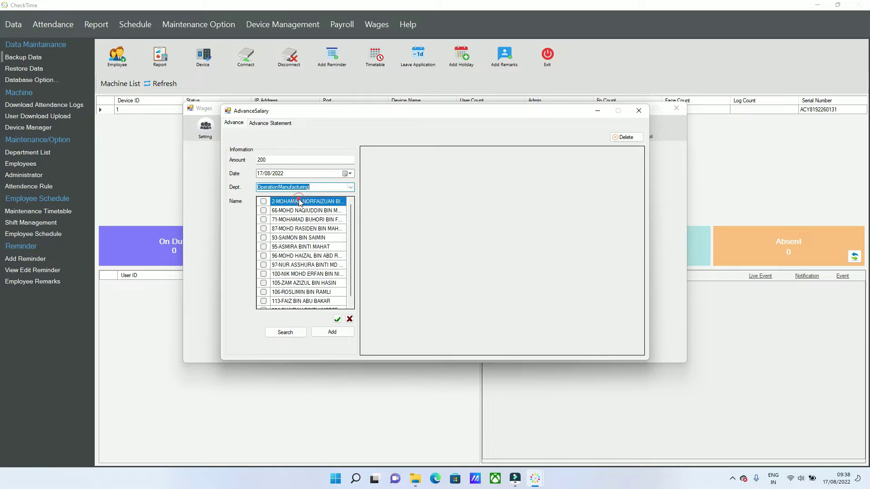
left_click(284, 229)
left_click(263, 228)
left_click(333, 333)
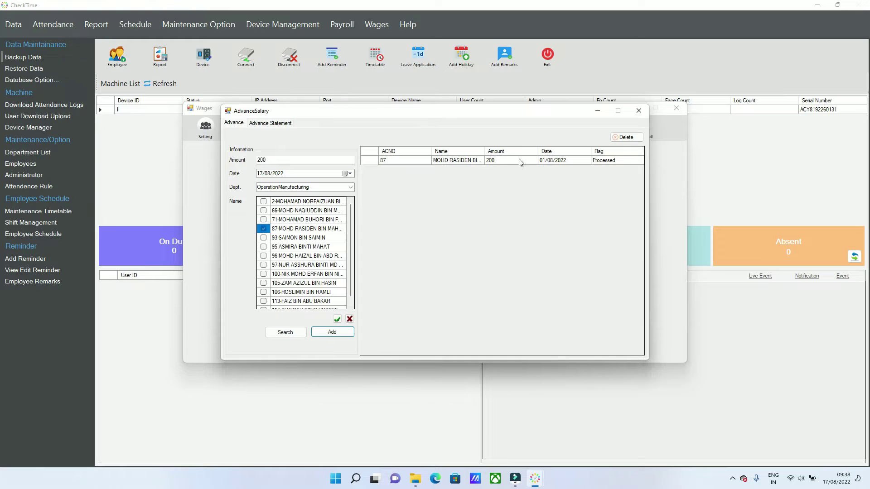
Add the advance again dated 01/10/2021.
left_click(279, 174)
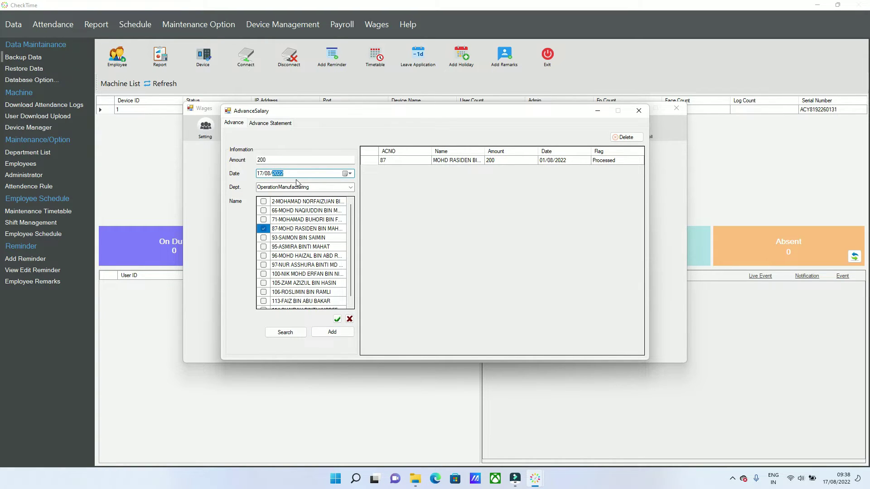
type("2021")
left_click(268, 177)
type("1")
left_click(262, 175)
left_click(327, 332)
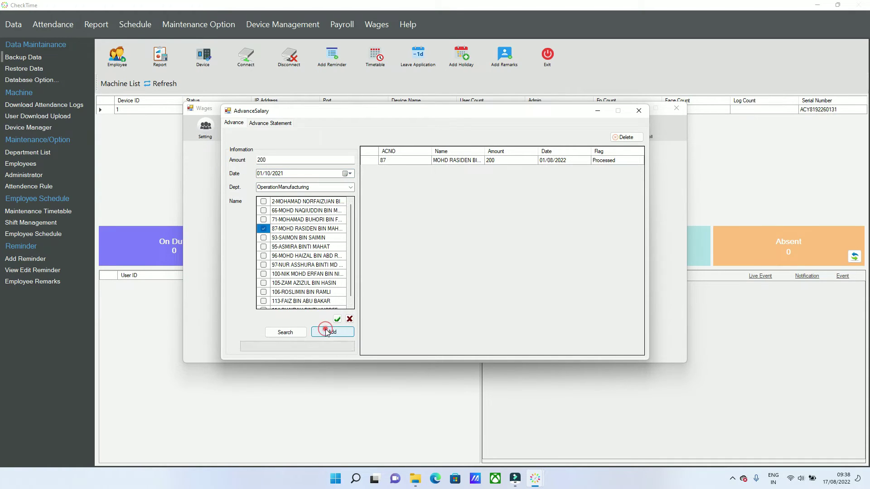
Delete the mistaken advance row dated 01/08/2022.
left_click(364, 160)
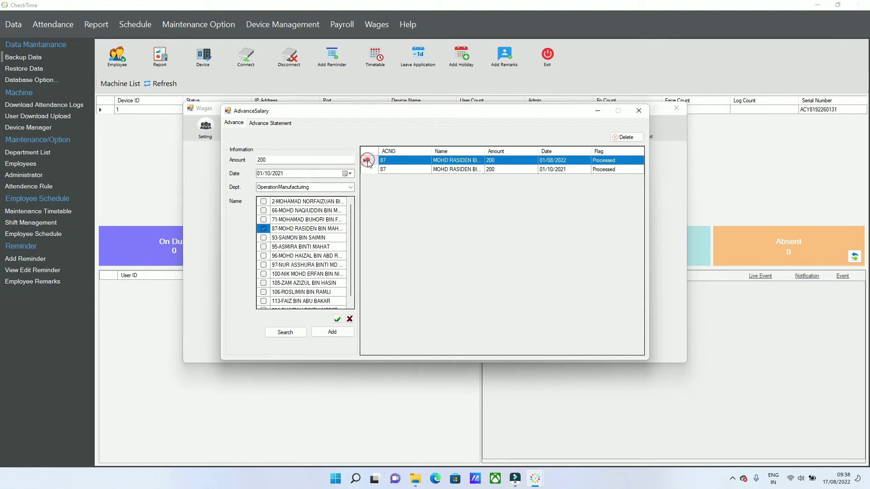
left_click(627, 137)
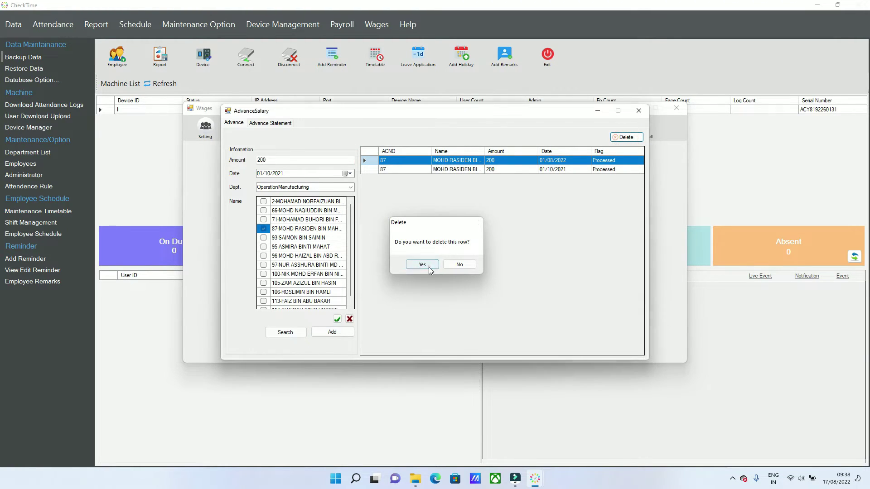
left_click(428, 267)
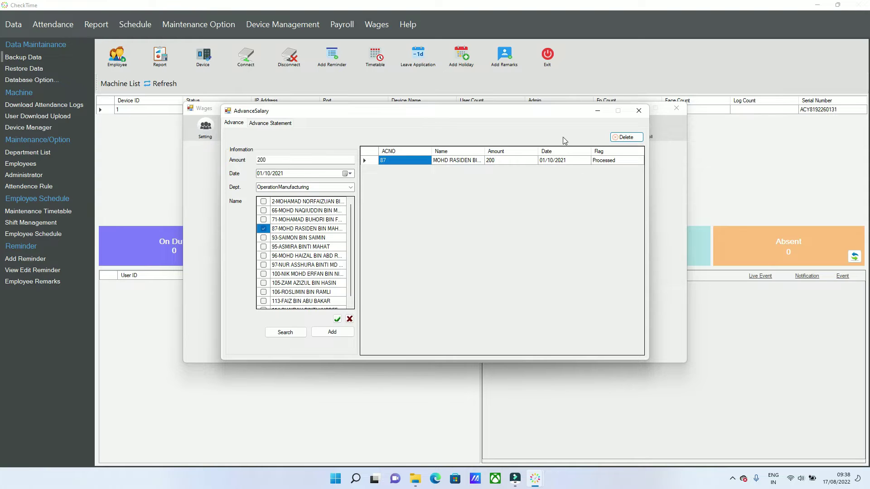
left_click(513, 161)
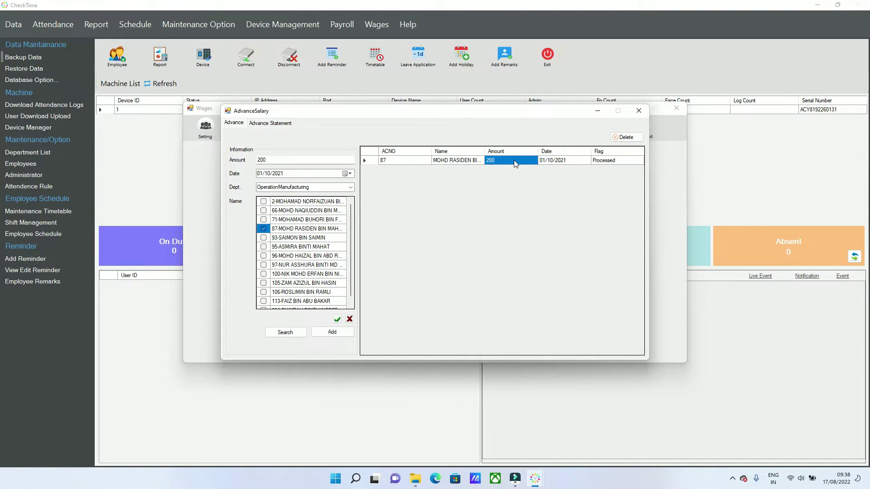
Show the OperationManufacturing employee's advance statement, then close the advance window.
left_click(273, 124)
left_click(350, 145)
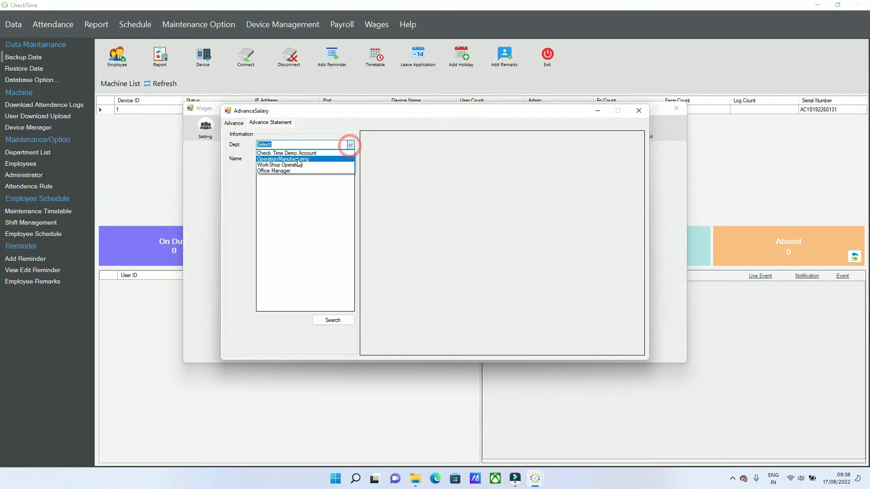
left_click(297, 159)
left_click(272, 186)
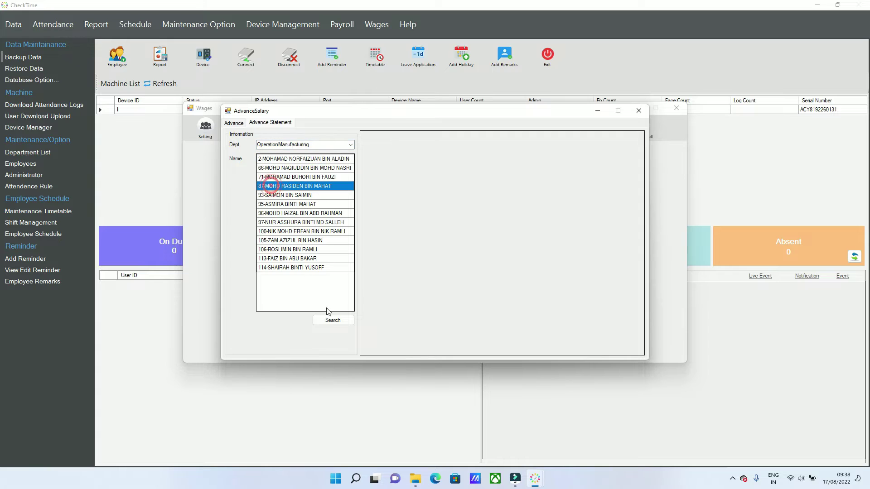
left_click(336, 324)
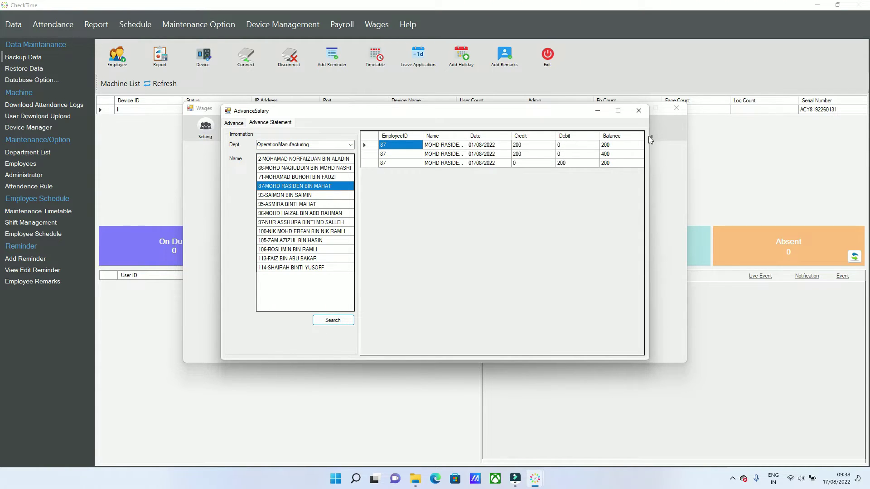
left_click(638, 111)
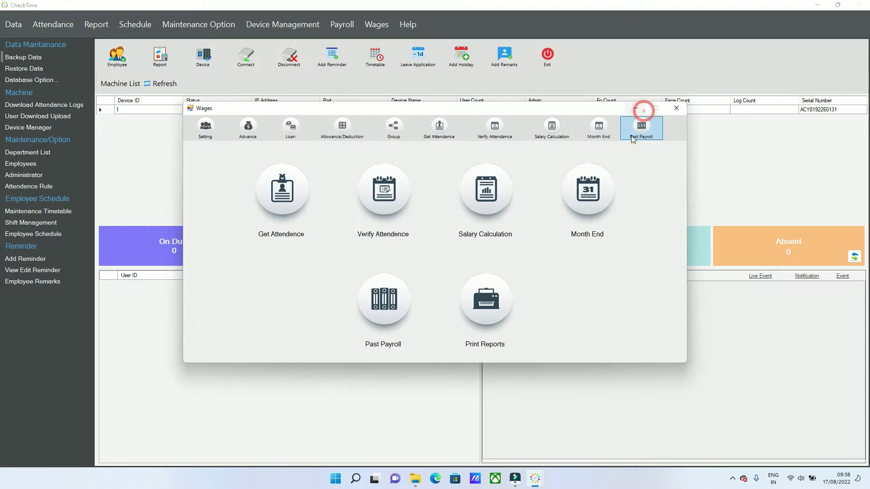
left_click(298, 131)
left_click(346, 154)
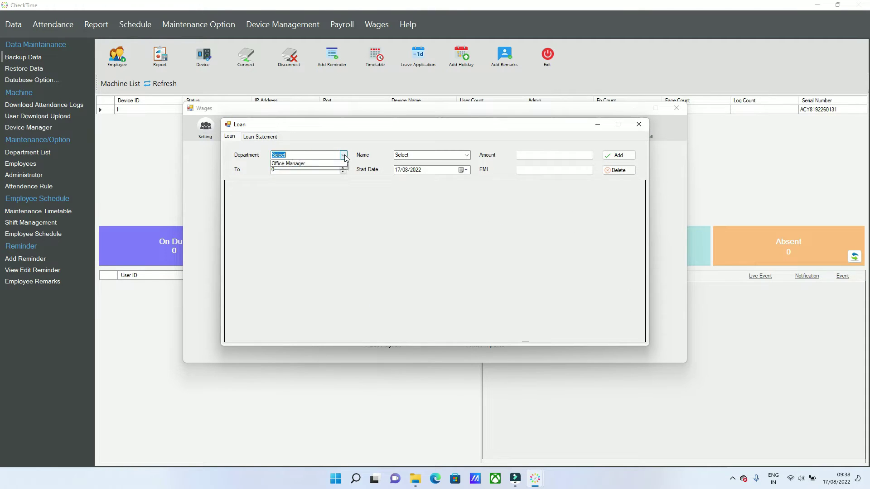
left_click(317, 167)
left_click(466, 155)
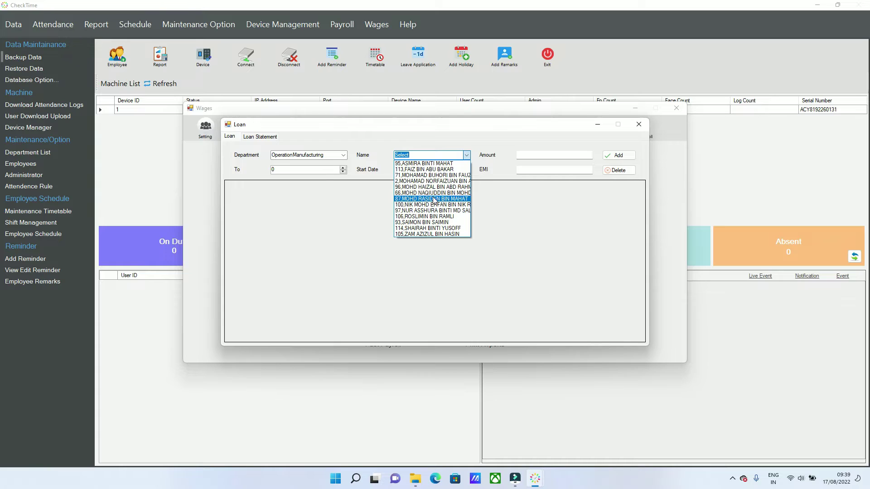
left_click(432, 198)
left_click(538, 154)
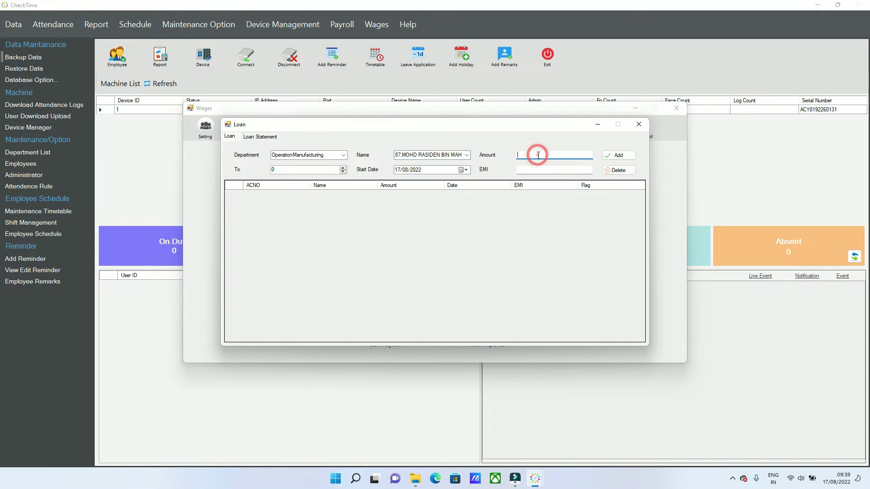
left_click(322, 172)
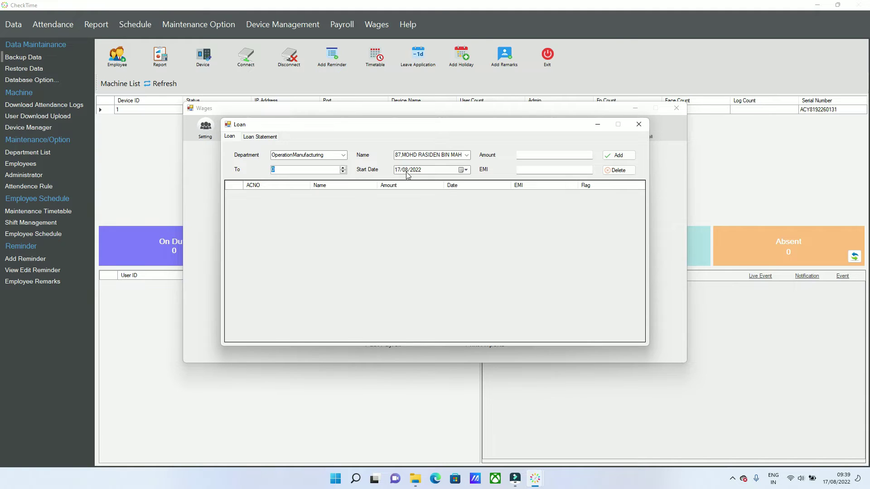
left_click(343, 167)
double_click(343, 167)
left_click(520, 169)
double_click(286, 170)
type("10")
left_click(462, 170)
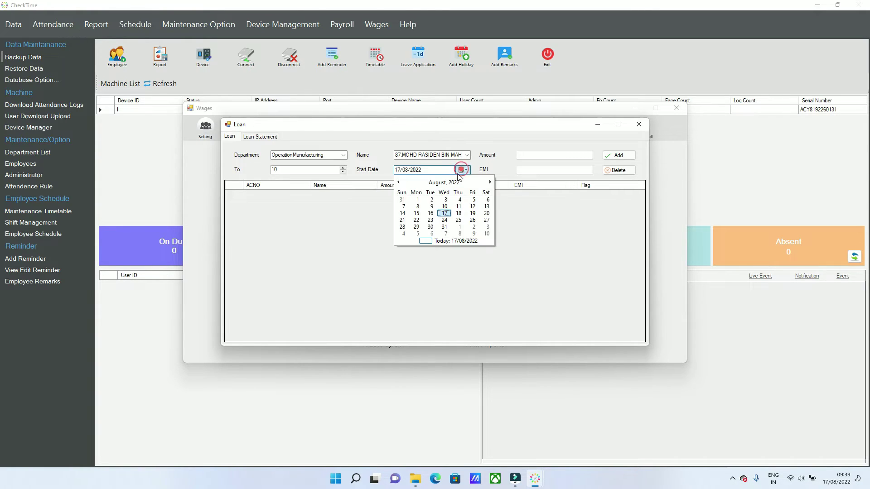
left_click(398, 182)
left_click(398, 183)
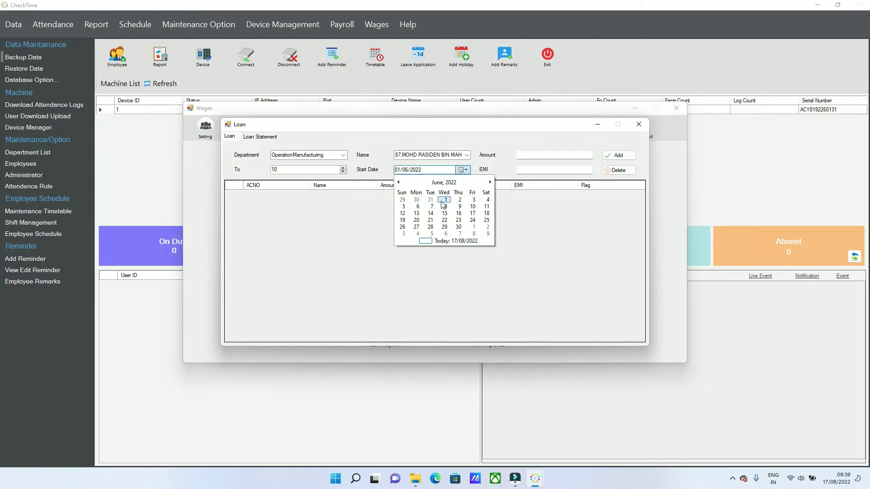
left_click(444, 200)
left_click(518, 170)
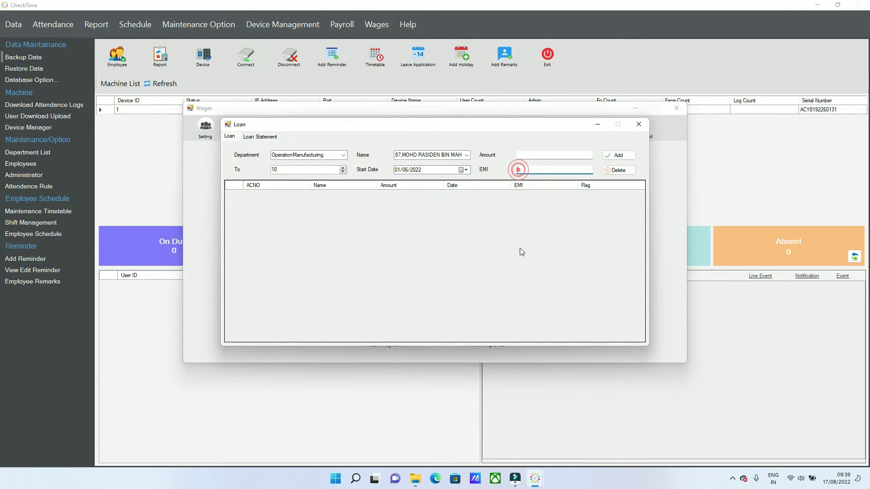
type("200")
left_click(527, 155)
type("20")
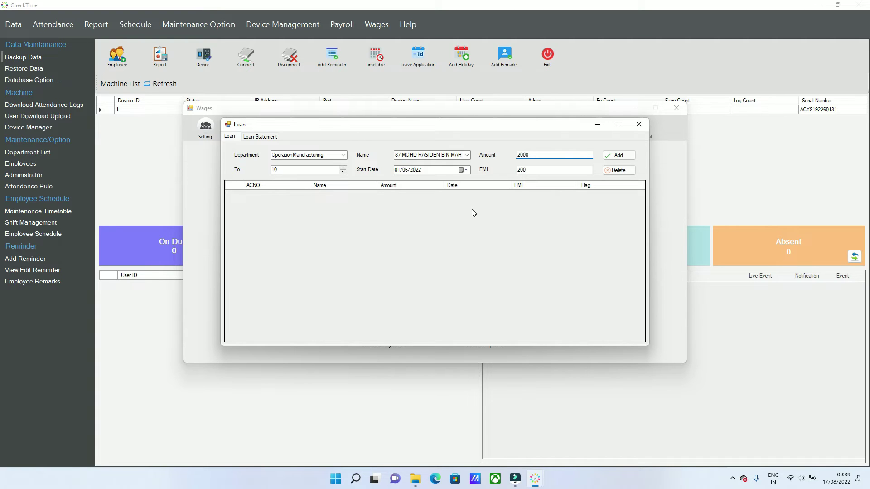
double_click(537, 154)
double_click(282, 171)
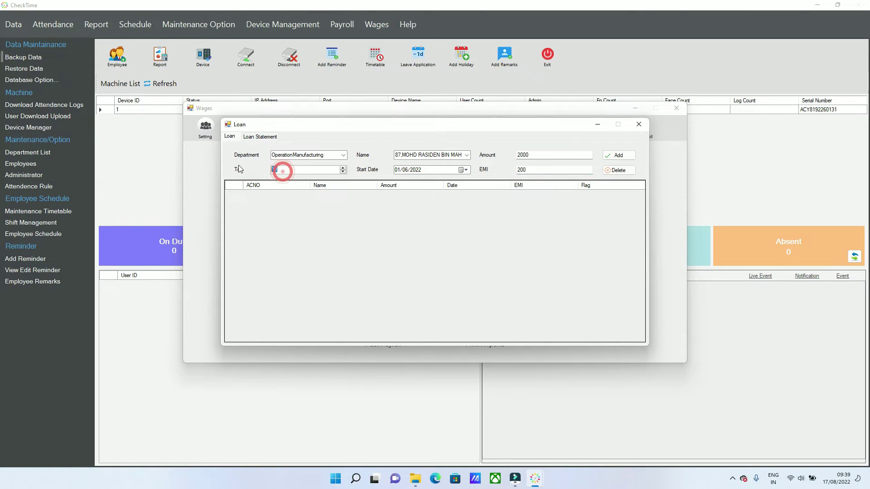
double_click(569, 170)
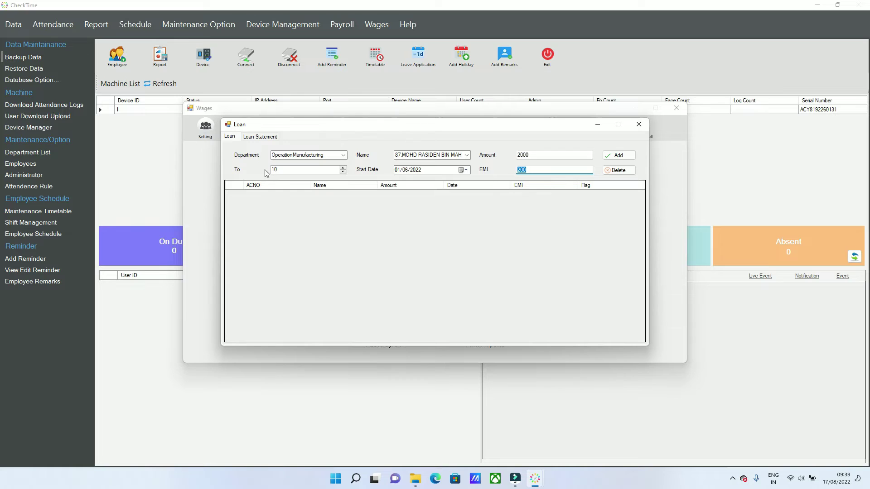
left_click(263, 139)
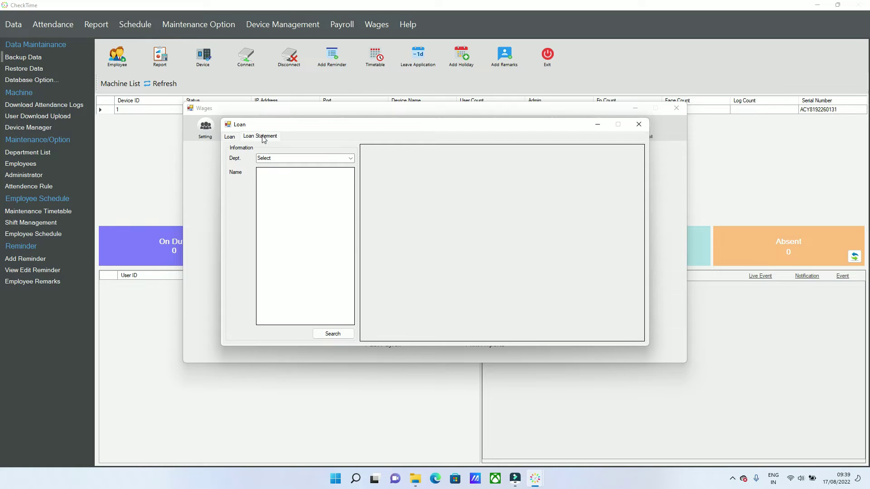
left_click(351, 158)
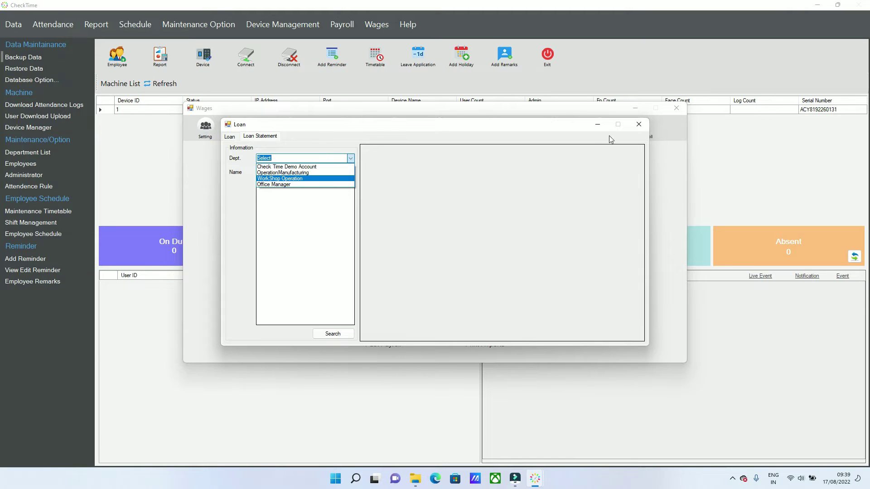
left_click(638, 124)
left_click(639, 124)
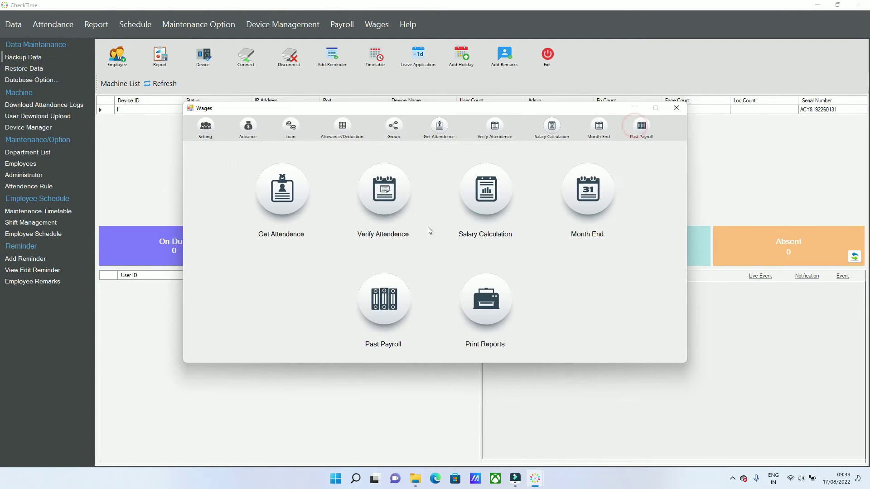
Enter allowance name OT, code OTAL, and type Recurring.
left_click(348, 129)
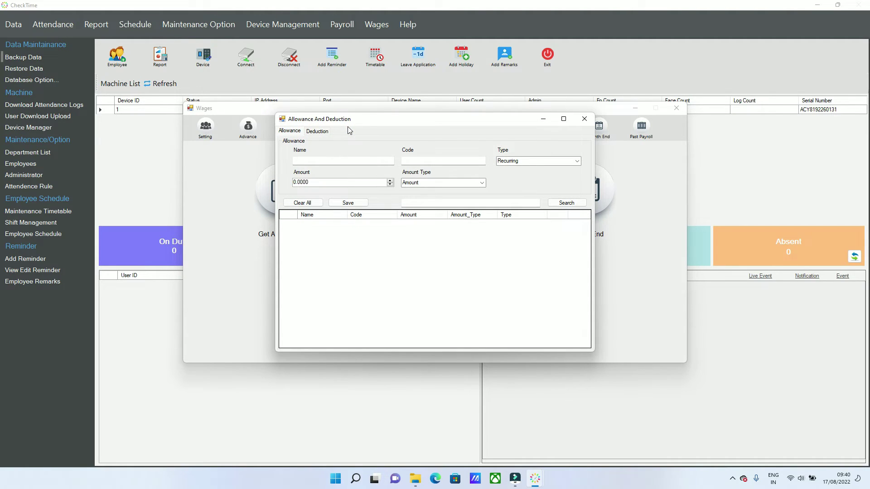
left_click(340, 162)
type("OT")
left_click(410, 160)
type("O")
left_click(576, 161)
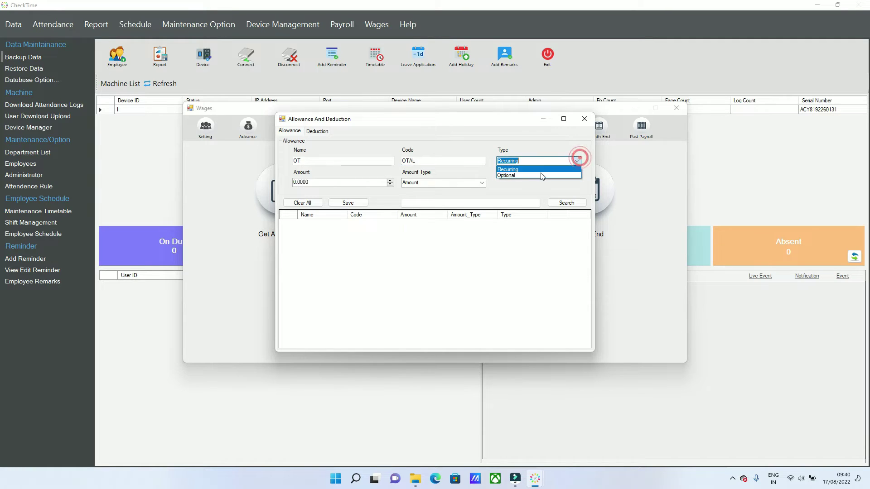
left_click(530, 173)
left_click(577, 161)
left_click(541, 170)
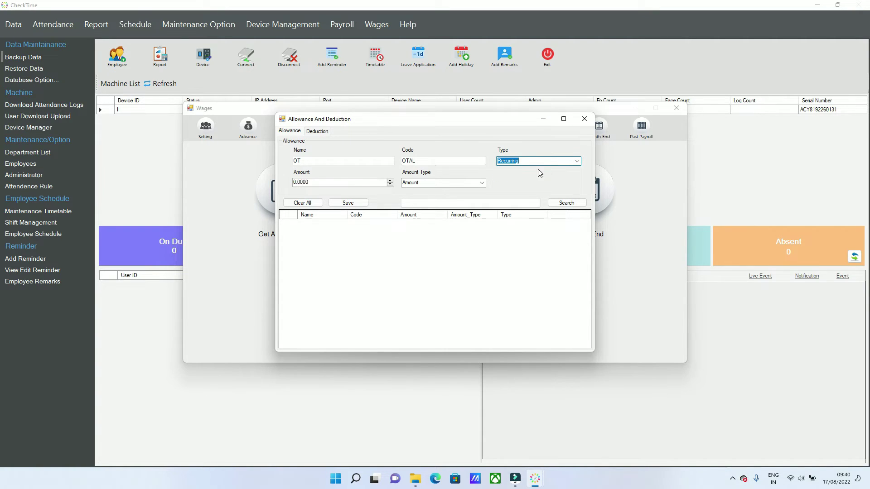
Give the OT allowance amount 100 of type Amount, save it, and begin a deduction.
left_click(355, 180)
left_click(343, 183)
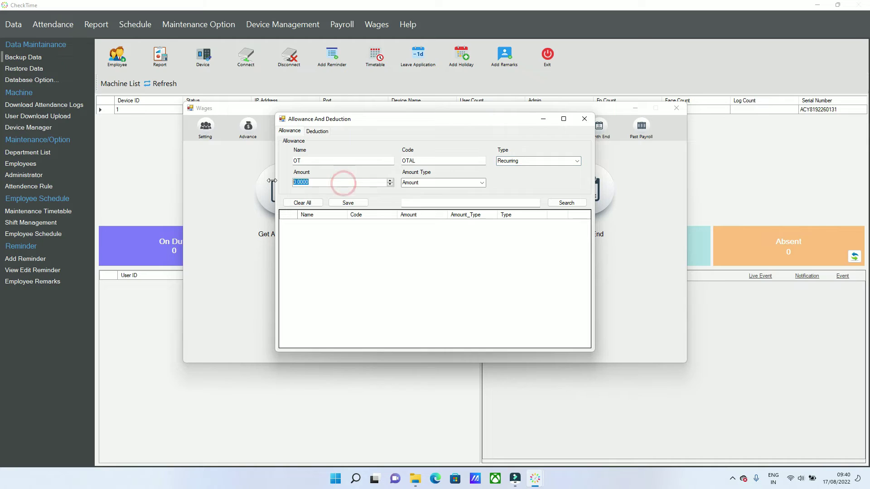
type("100")
left_click(482, 182)
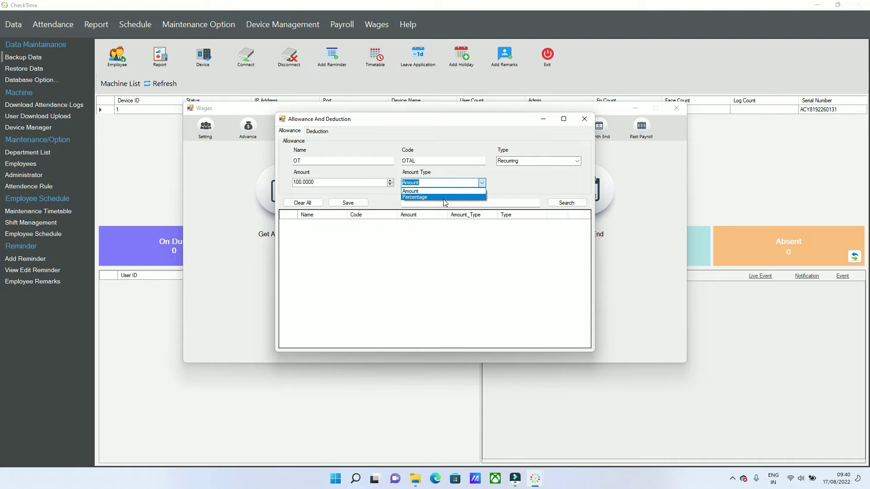
left_click(523, 182)
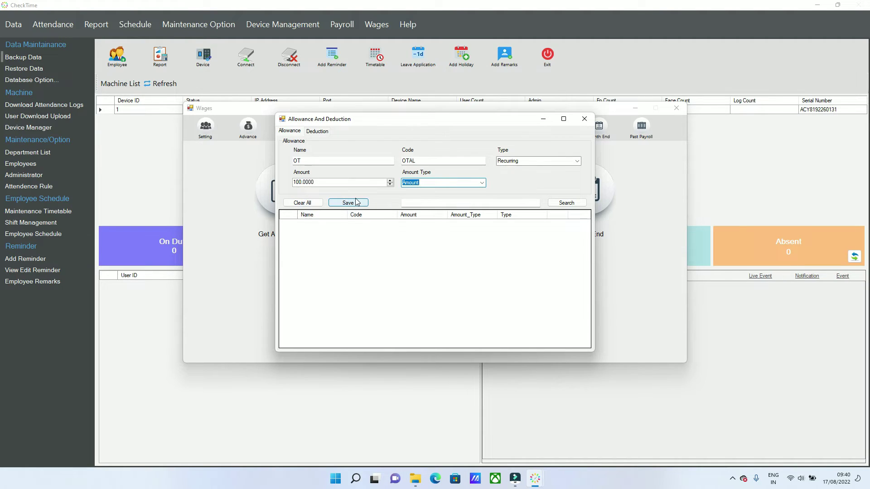
left_click(354, 204)
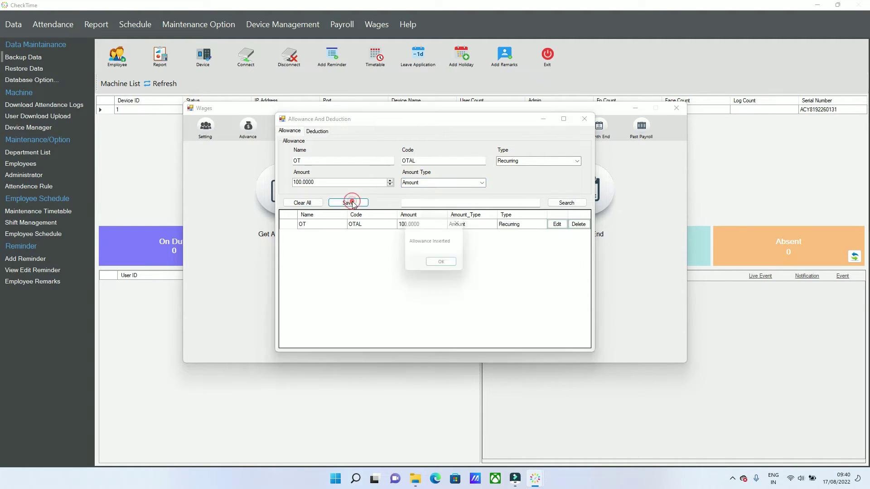
left_click(457, 264)
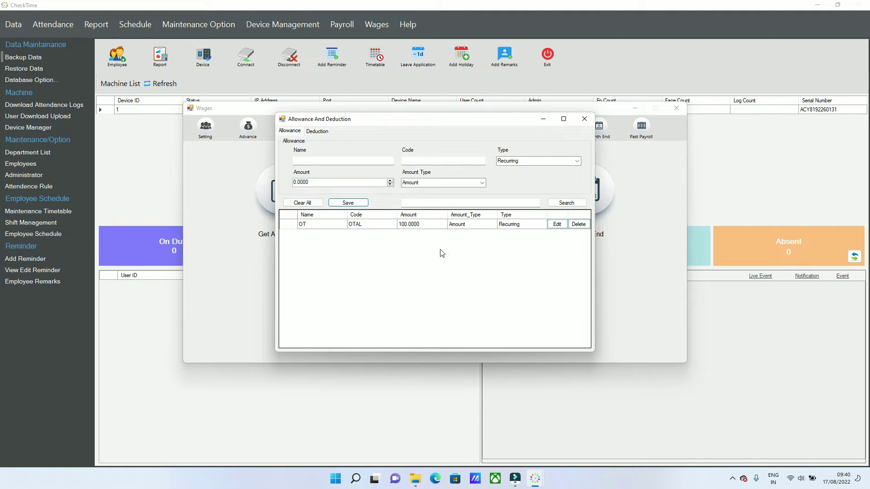
left_click(320, 131)
left_click(323, 161)
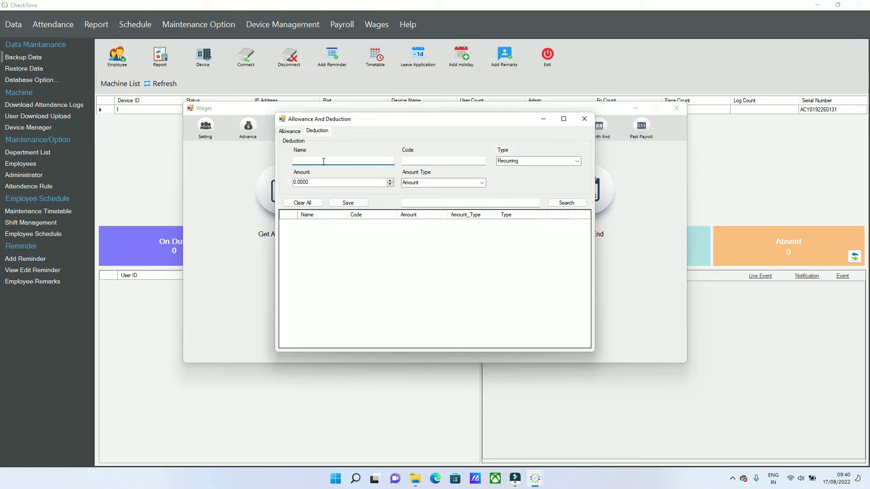
Enter code DECD and amount 20 of type Amount, and save the DEC deduction.
left_click(444, 160)
left_click(353, 184)
type("21")
left_click(481, 183)
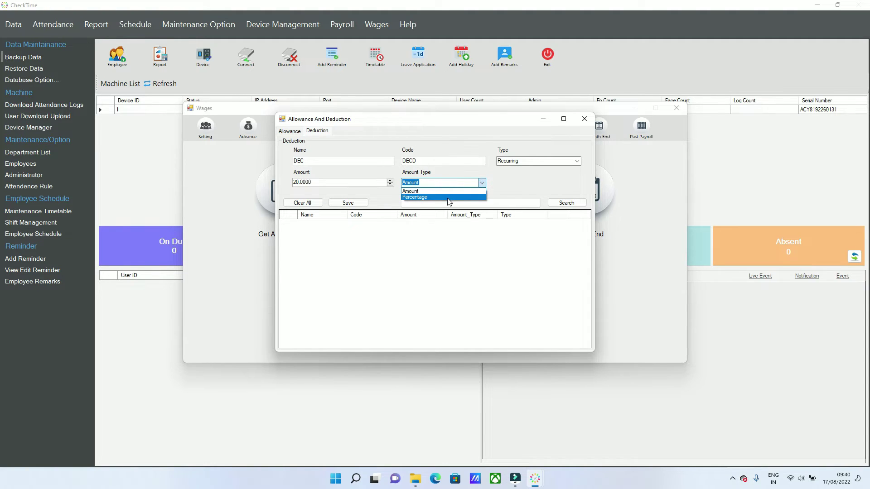
left_click(513, 186)
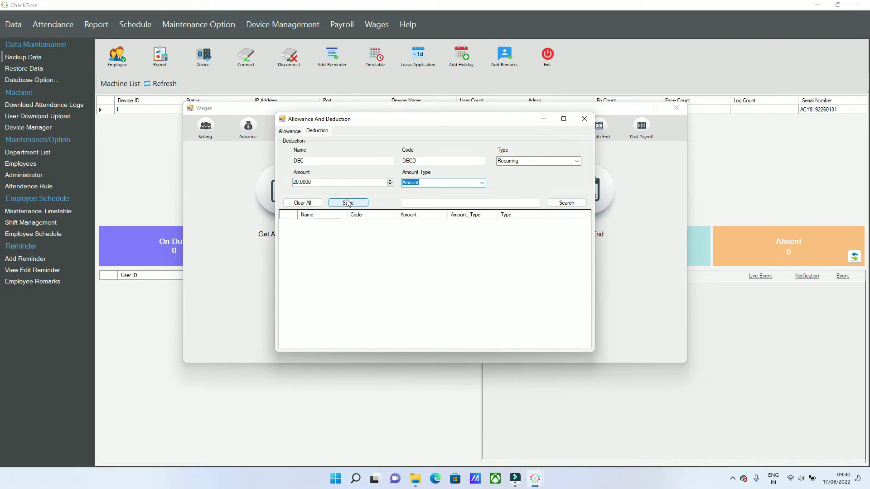
left_click(348, 203)
left_click(445, 265)
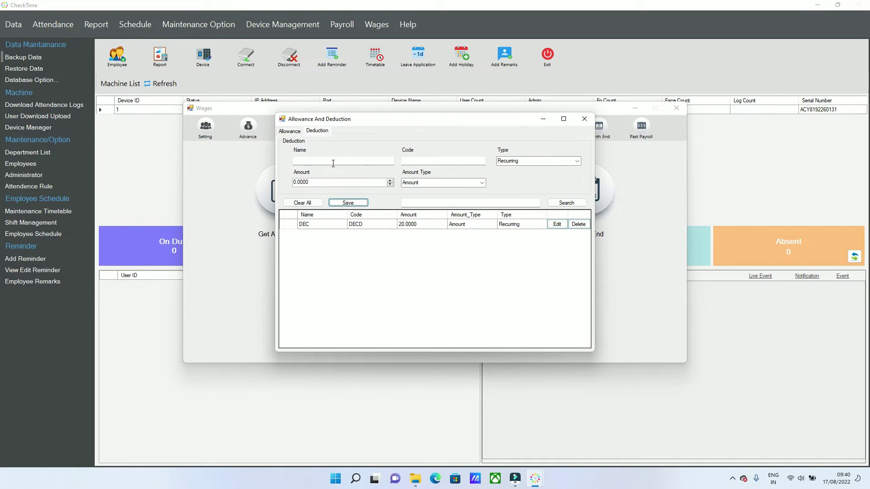
Review the Allowance and Deduction lists, then close the dialog.
left_click(289, 131)
left_click(321, 131)
left_click(597, 128)
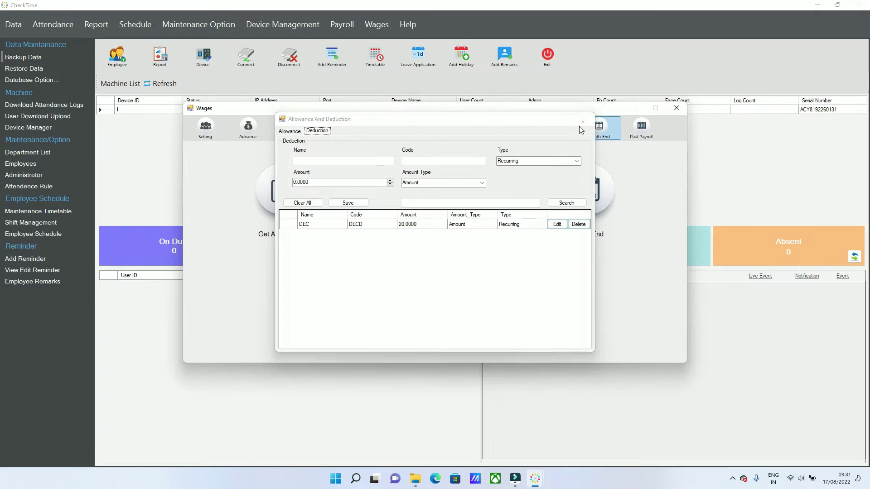
left_click(584, 121)
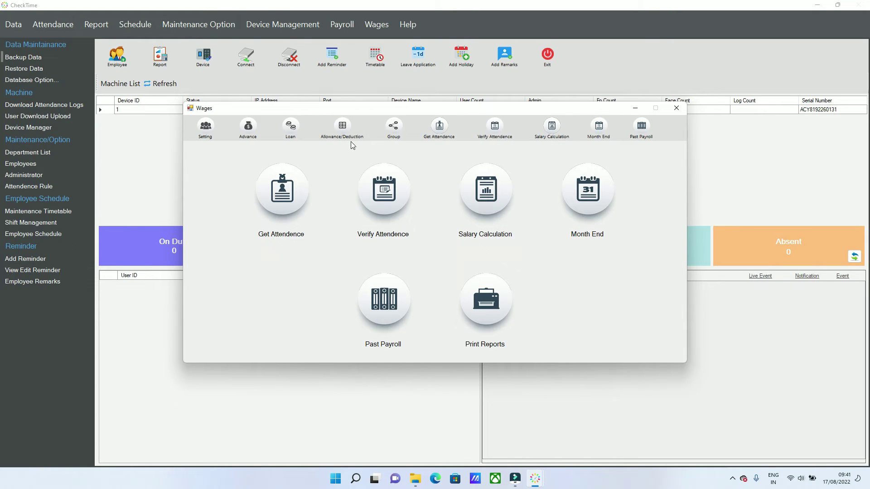
Start a new pay group named ALOWDE with code ALDE.
left_click(393, 134)
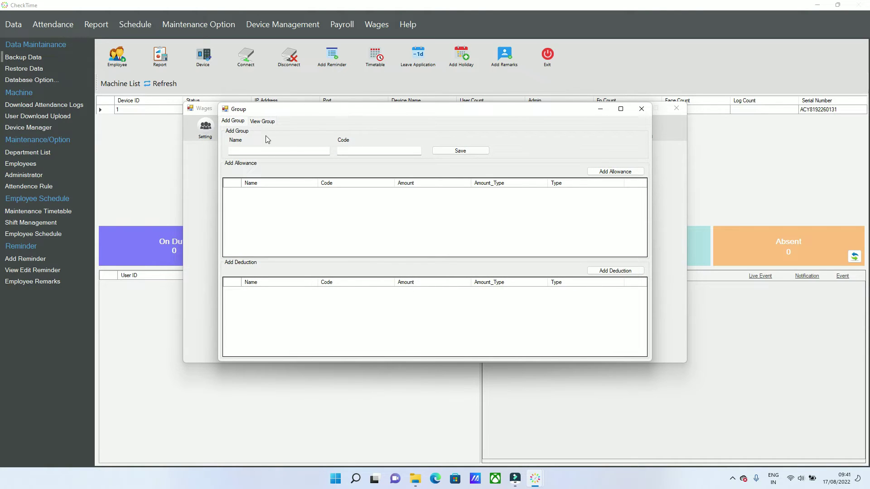
left_click(267, 150)
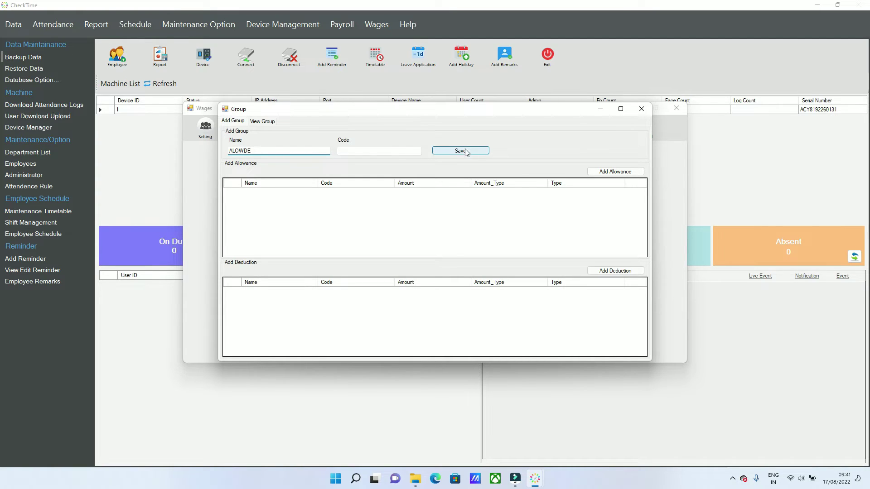
left_click(387, 150)
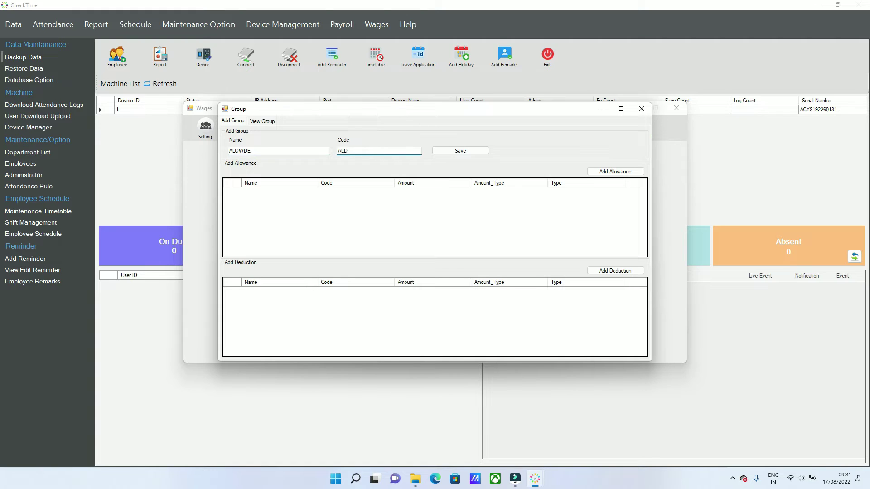
key("Tab")
Add the OT allowance and DEC deduction to the group and save it.
left_click(608, 172)
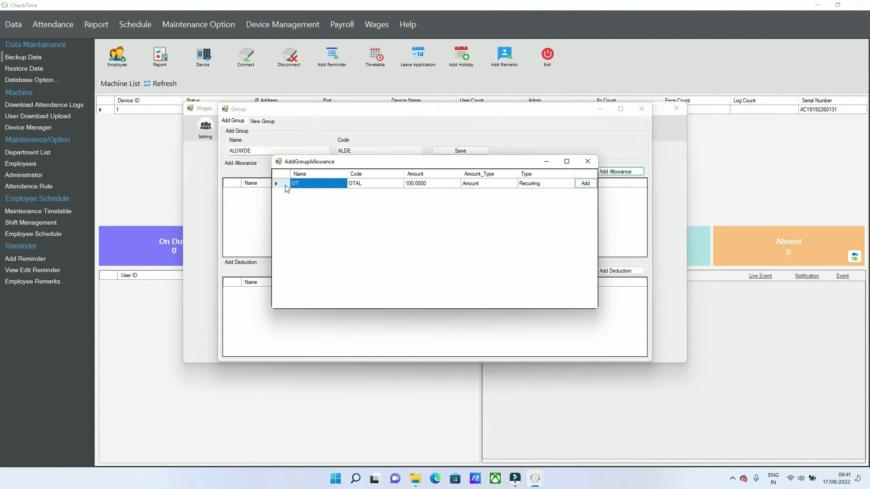
left_click(282, 183)
left_click(584, 184)
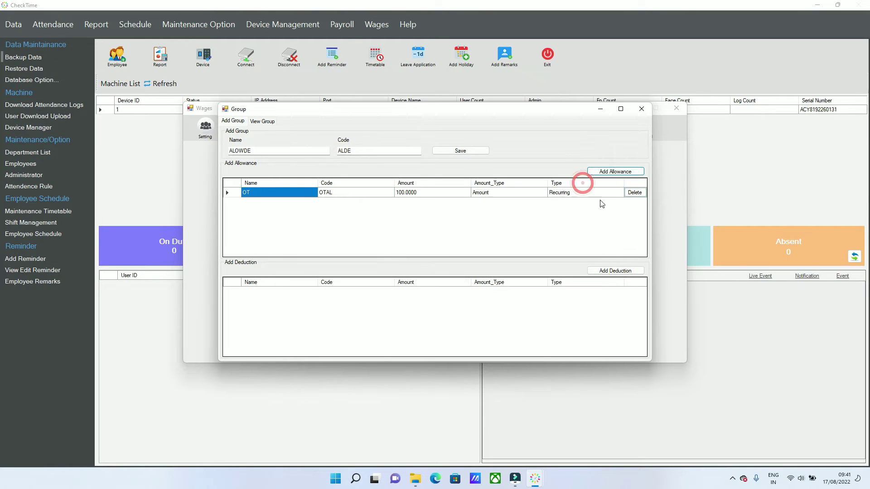
left_click(615, 270)
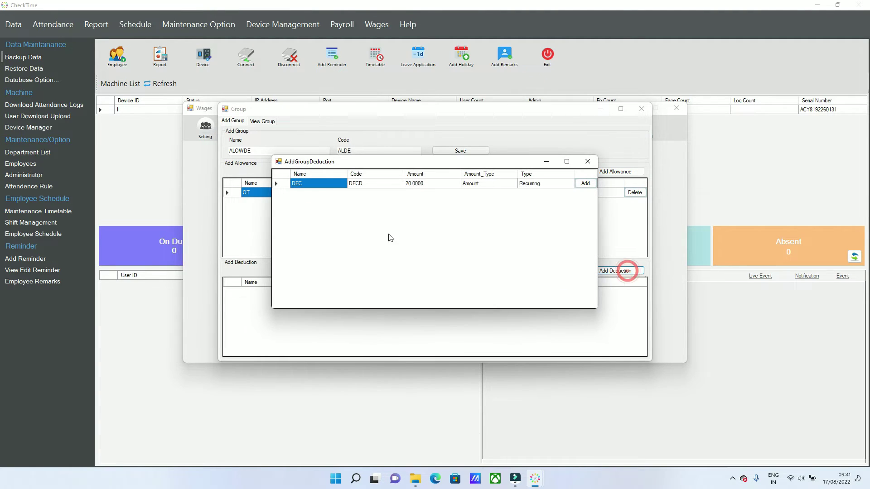
left_click(282, 184)
left_click(587, 183)
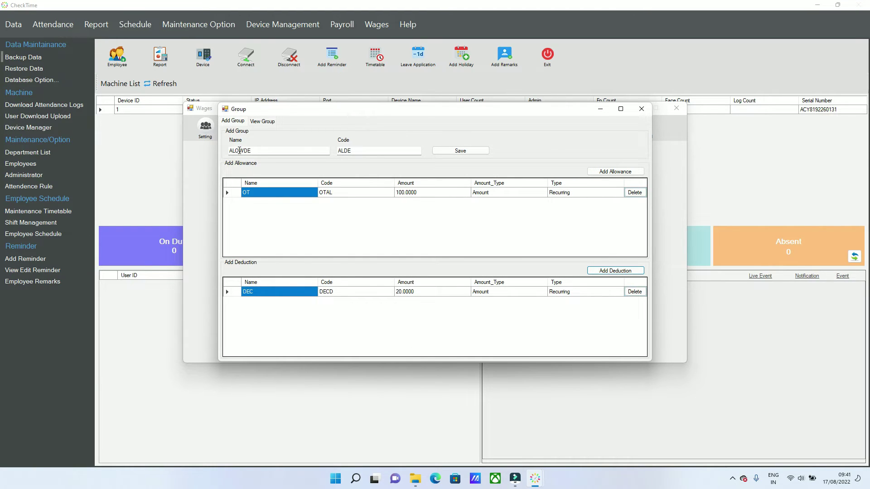
left_click(259, 150)
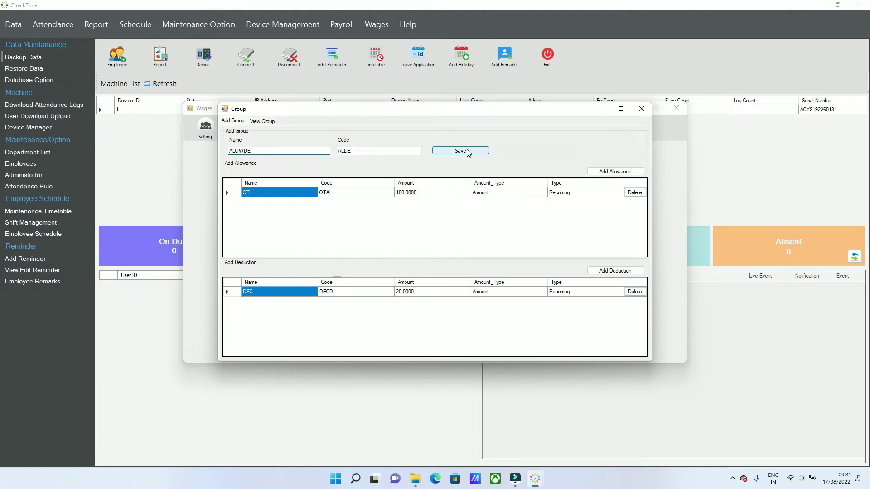
left_click(466, 150)
left_click(445, 266)
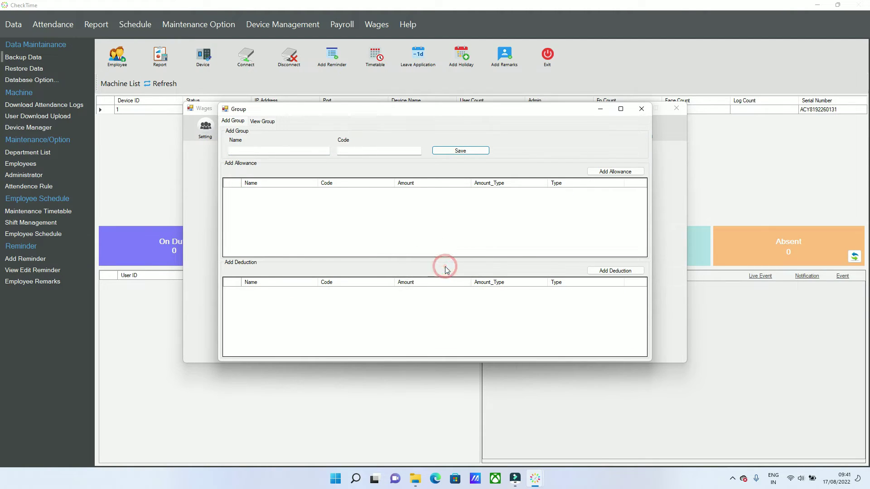
Load ALOWDE in View Group to confirm it, then close the group setup.
left_click(270, 121)
left_click(269, 121)
left_click(224, 140)
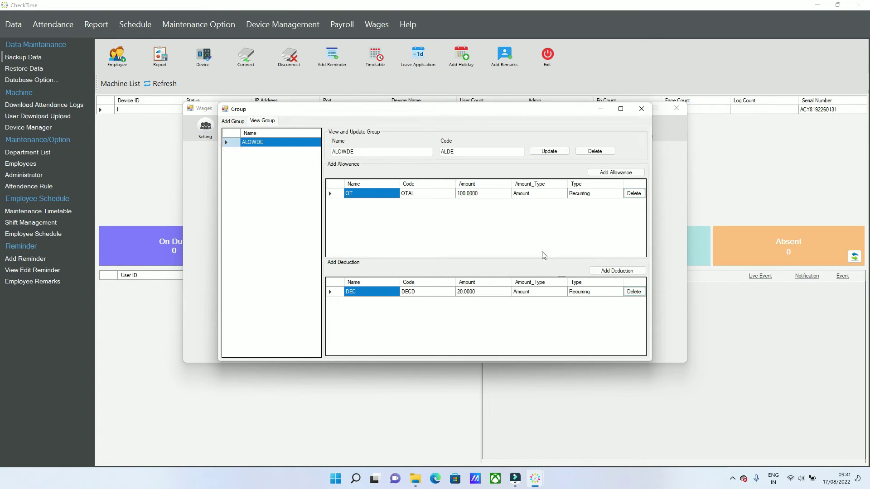
left_click(642, 109)
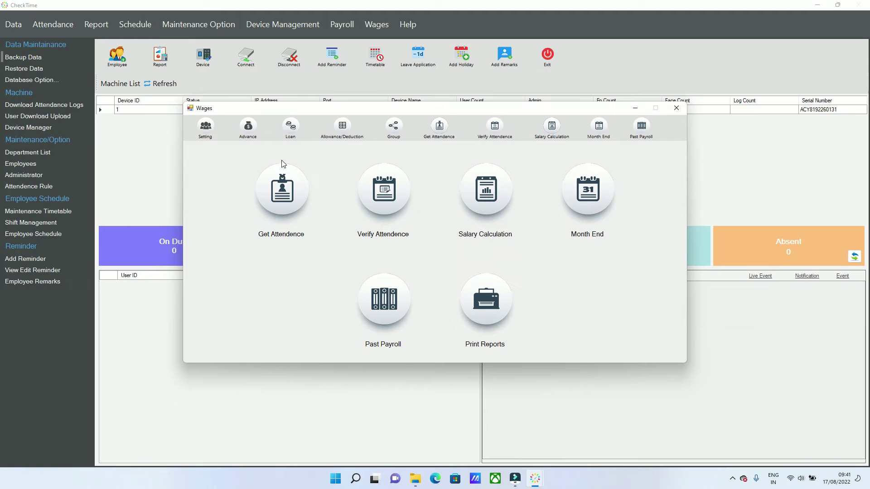
Assign the ALOWDE group to employee 87 in OperationManufacturing.
left_click(206, 129)
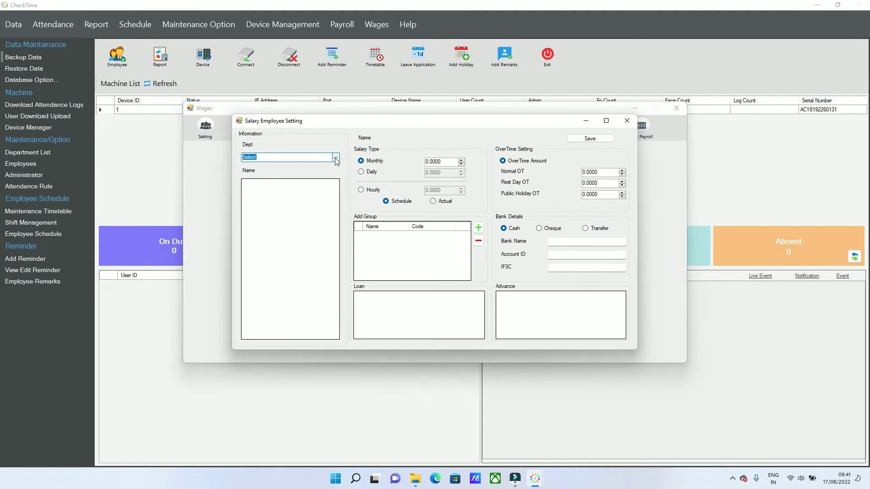
left_click(336, 157)
left_click(286, 176)
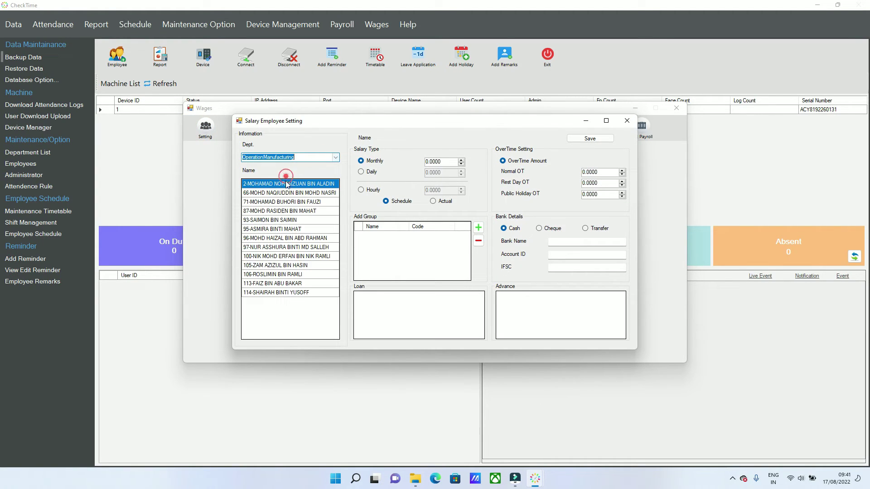
left_click(261, 210)
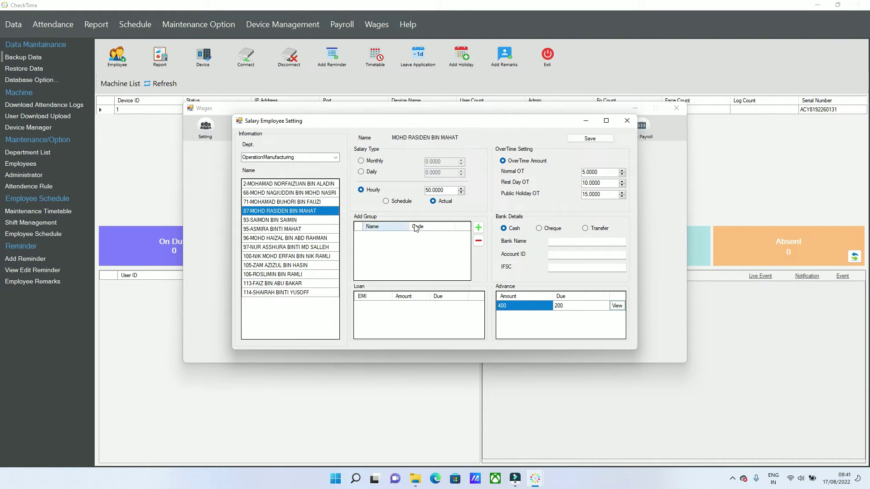
left_click(477, 228)
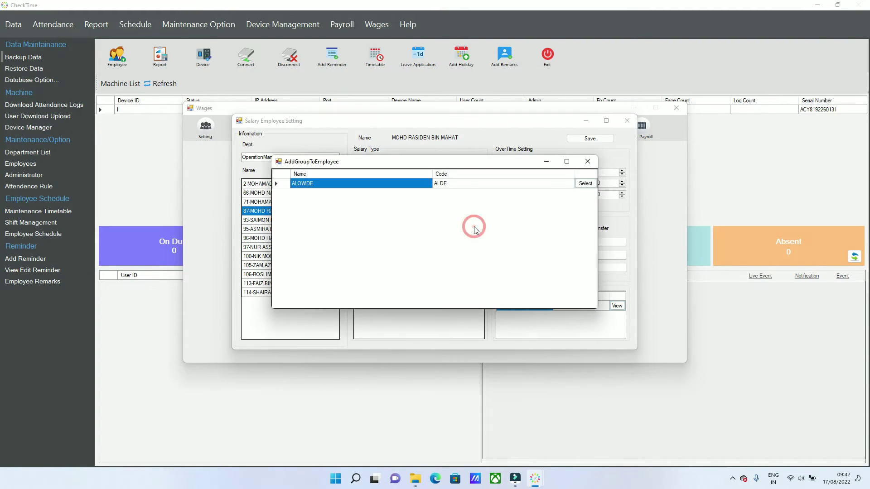
left_click(280, 185)
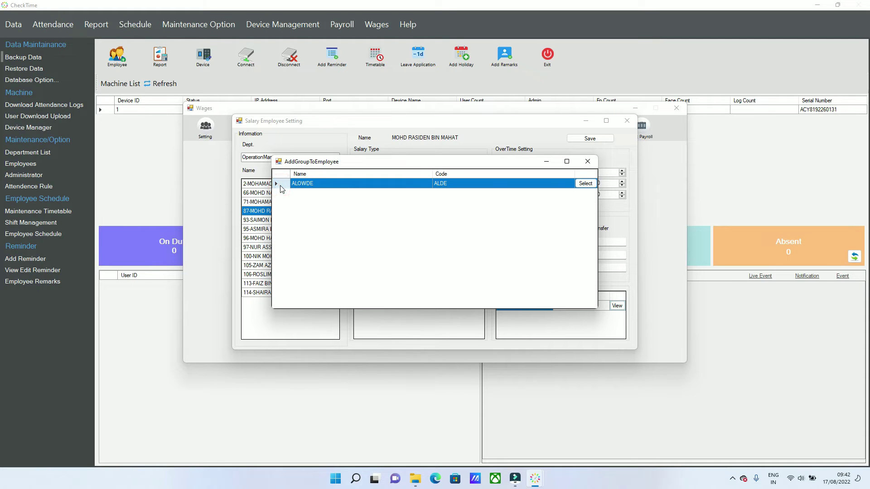
left_click(594, 183)
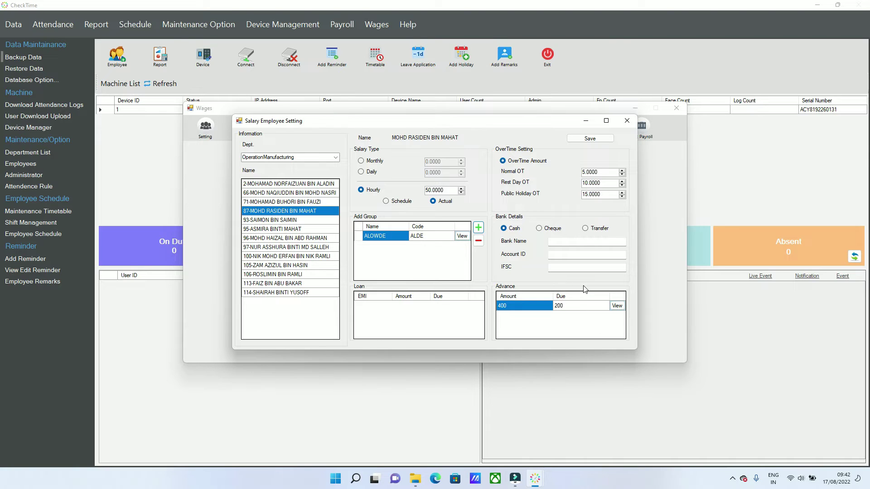
Review employee 87's advance entries, then save and close the salary settings.
left_click(617, 306)
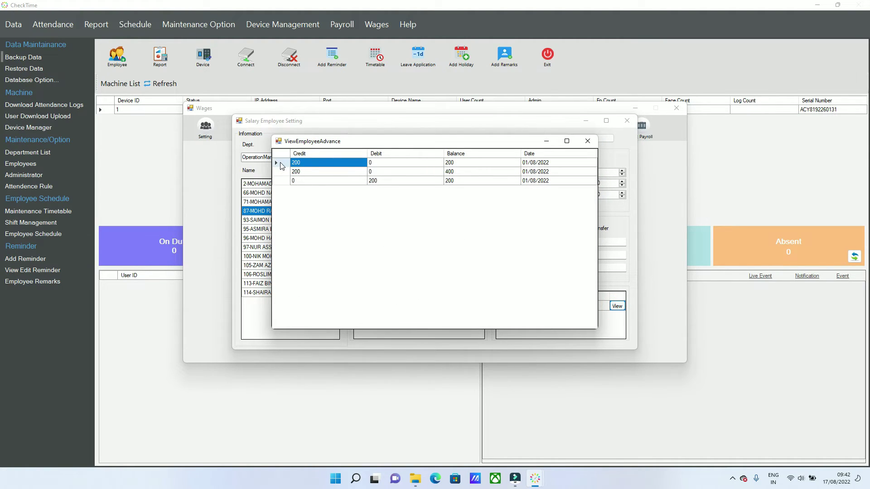
left_click(280, 171)
left_click(279, 180)
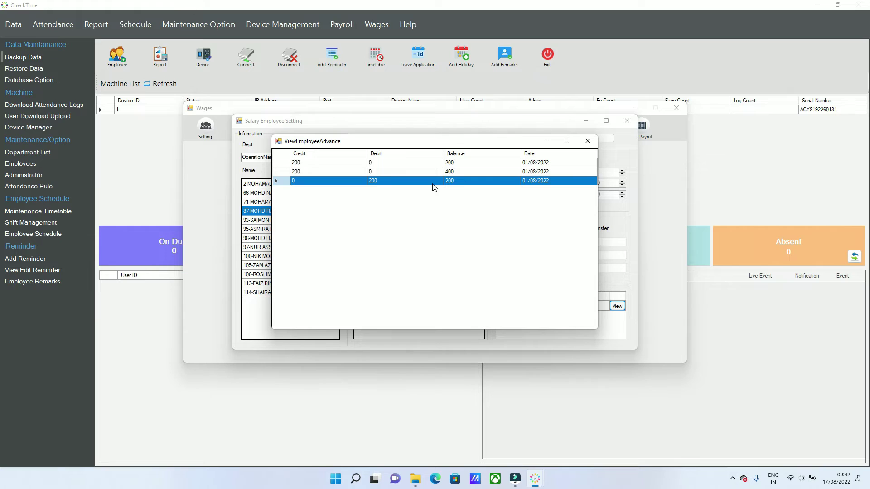
left_click(283, 172)
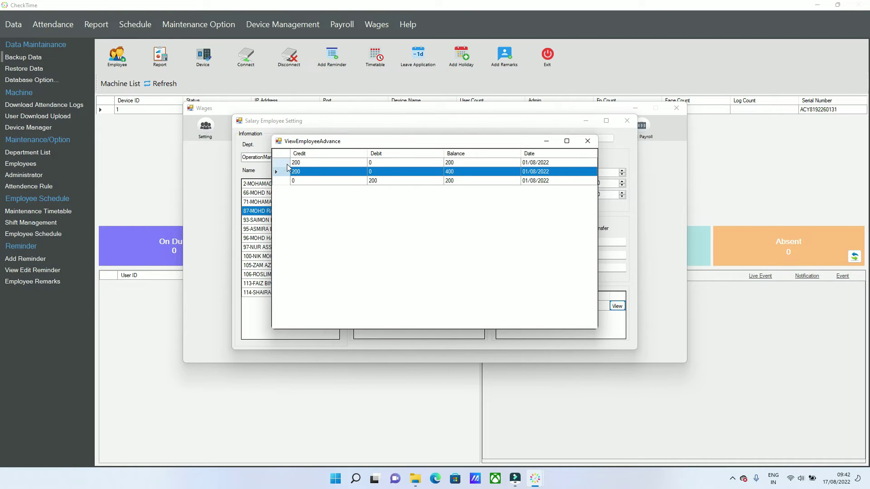
left_click(286, 163)
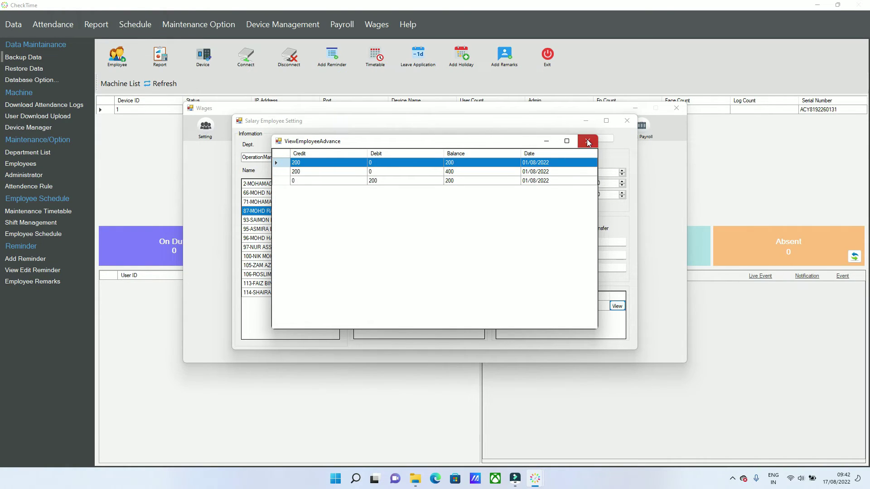
left_click(587, 143)
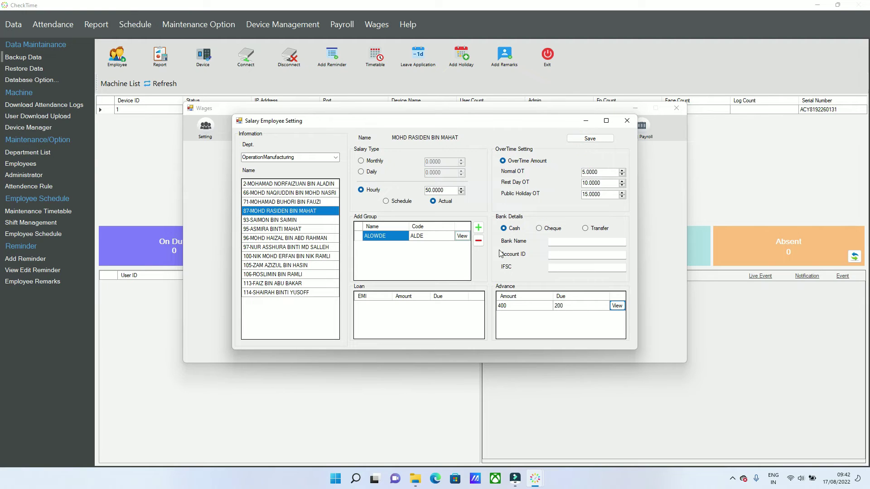
left_click(580, 139)
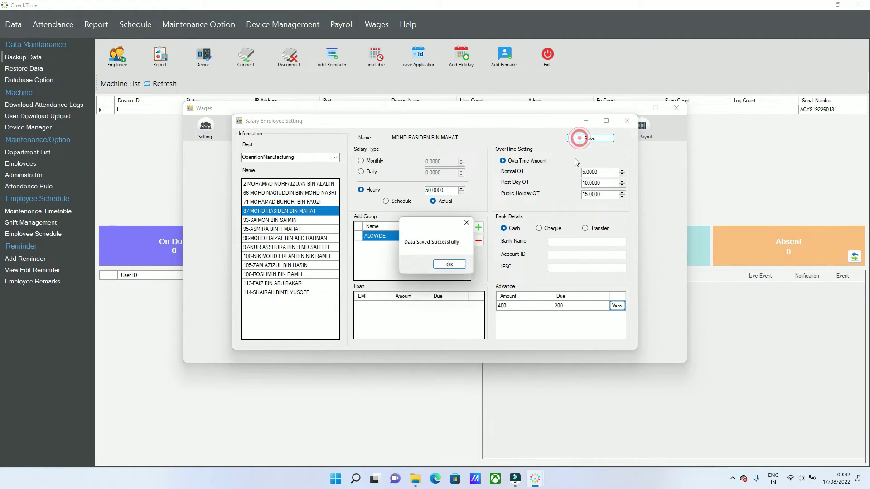
left_click(442, 264)
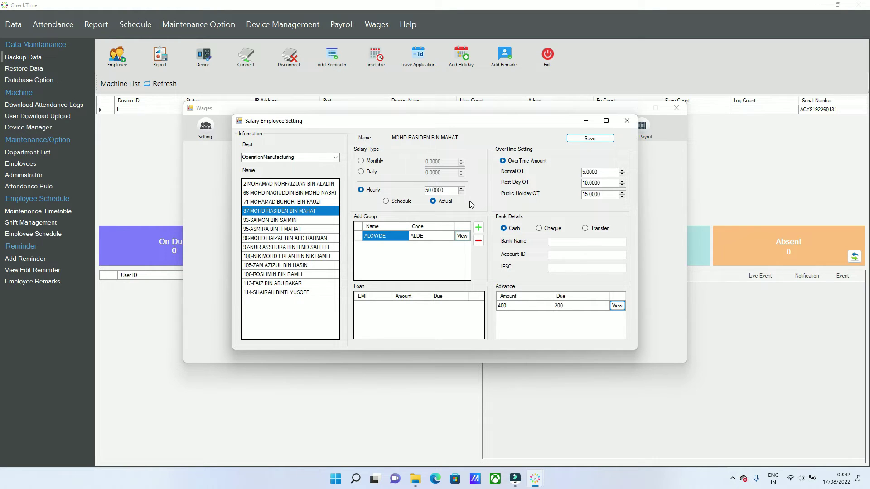
left_click(627, 121)
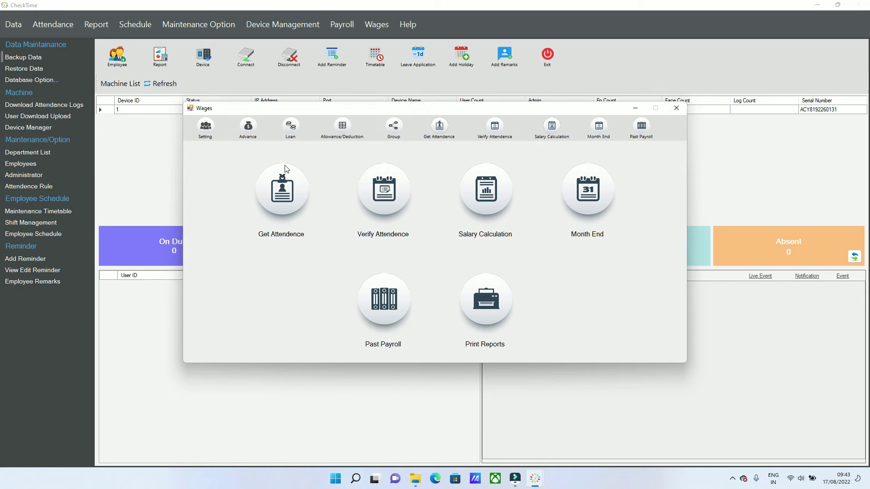
Query employee 87's 01/10–30/10/2021 payroll totals: 14 days, 126 hours, rest-day OT 8:10.
left_click(283, 188)
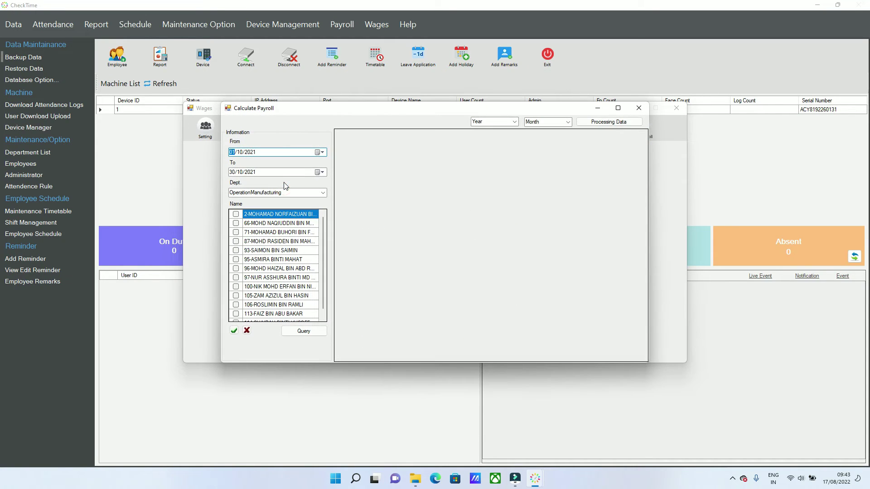
left_click(236, 242)
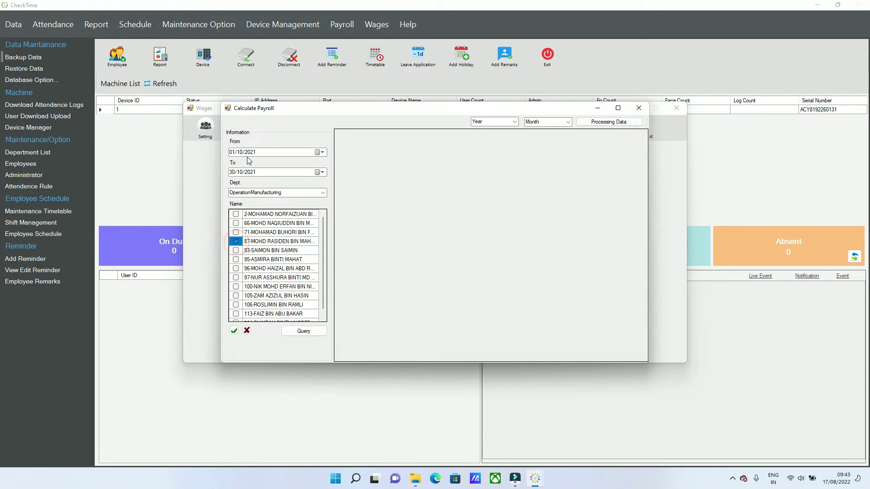
left_click(302, 330)
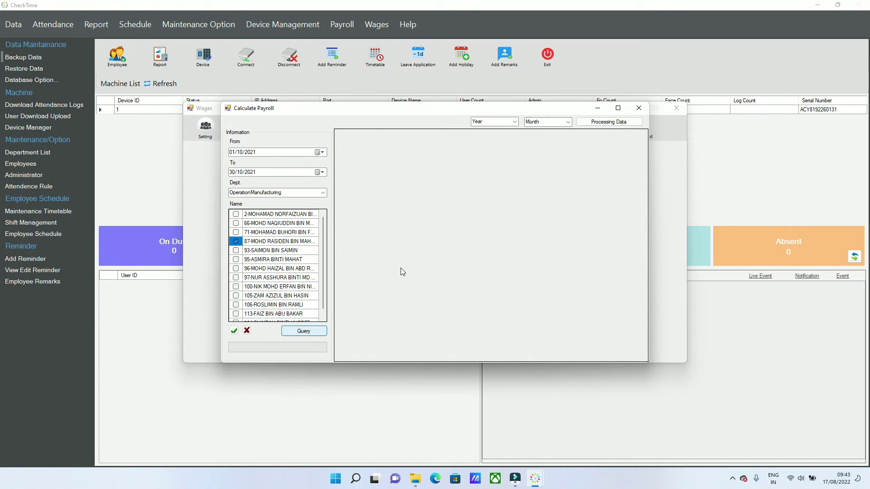
left_click(338, 148)
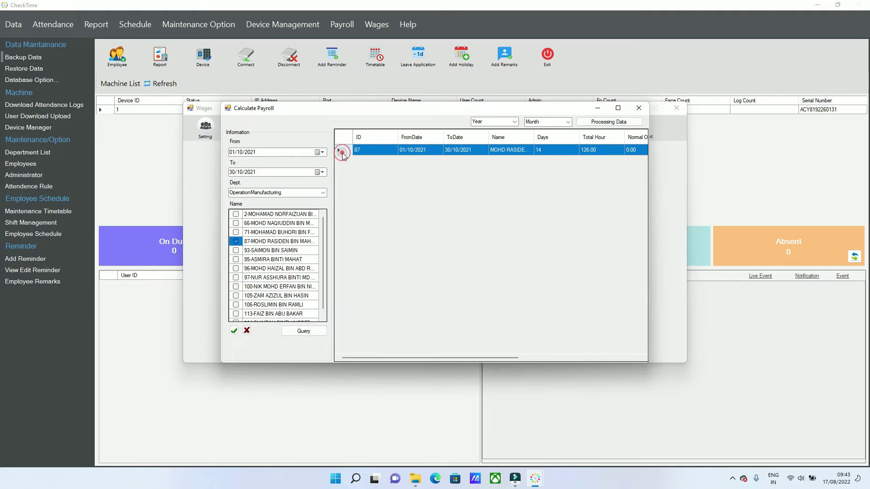
left_click_drag(472, 357, 513, 357)
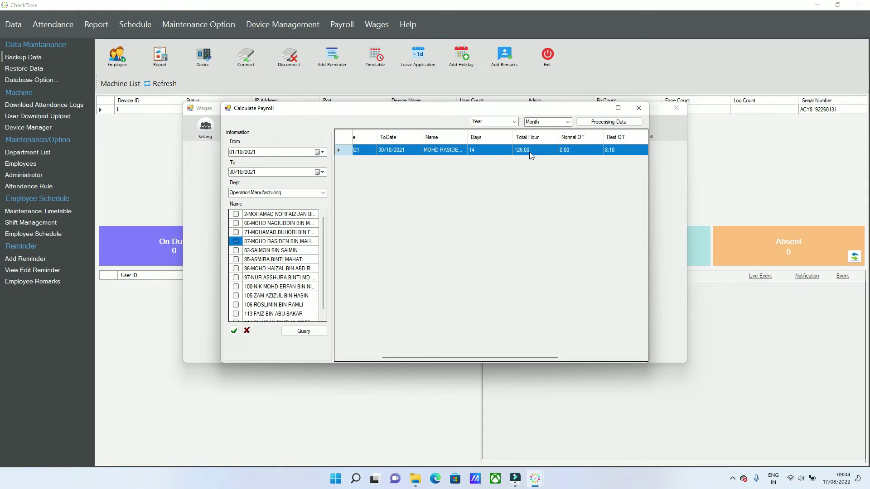
left_click_drag(558, 356, 646, 360)
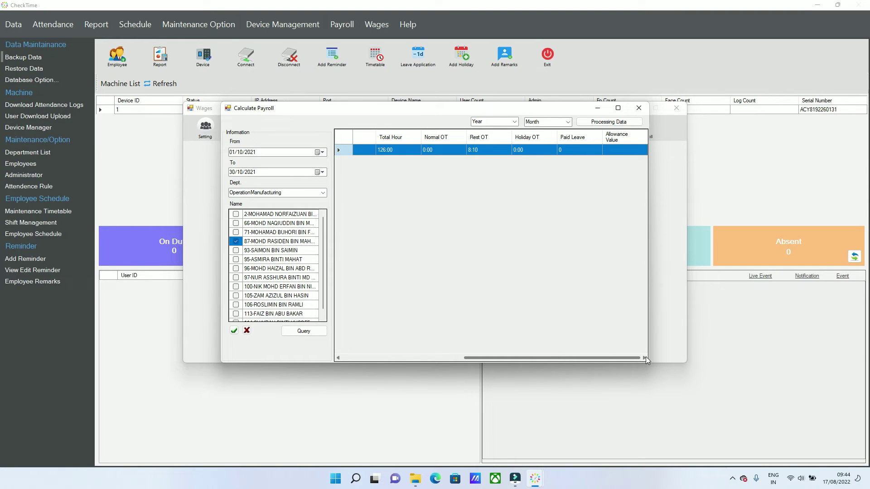
Process the payroll data for year 2021, month October, then close the calculation window.
left_click(514, 122)
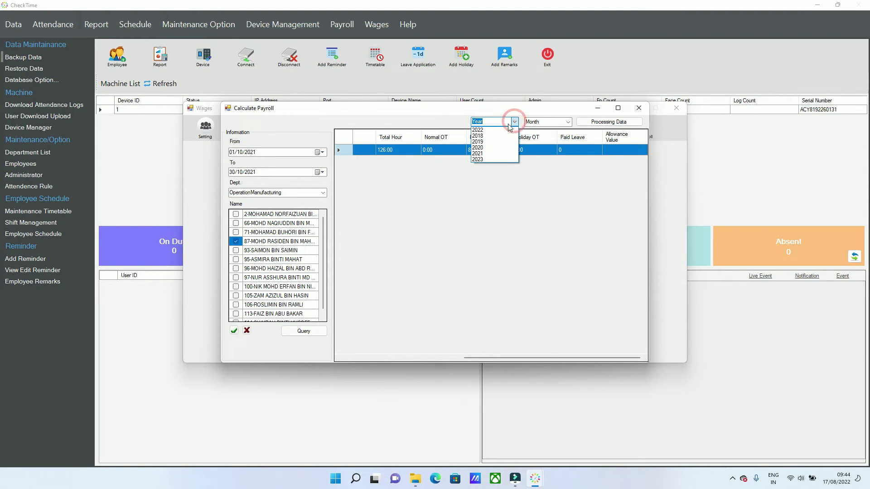
left_click(481, 153)
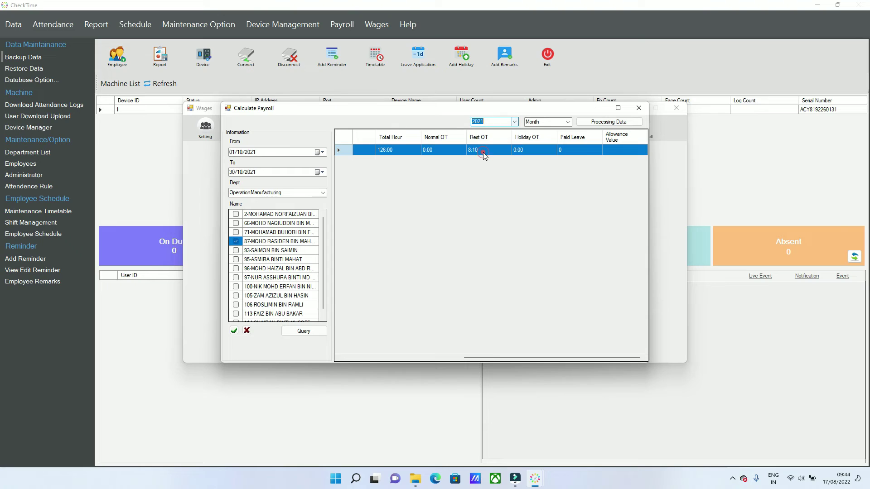
left_click(567, 122)
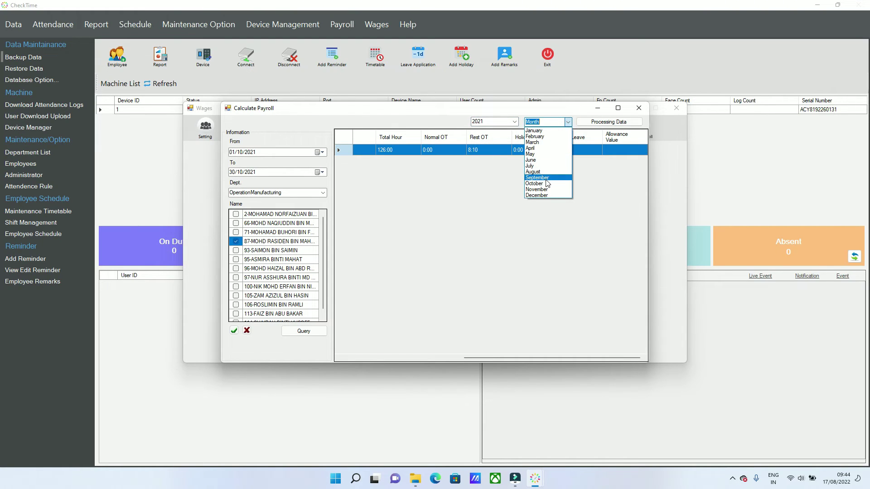
left_click(546, 184)
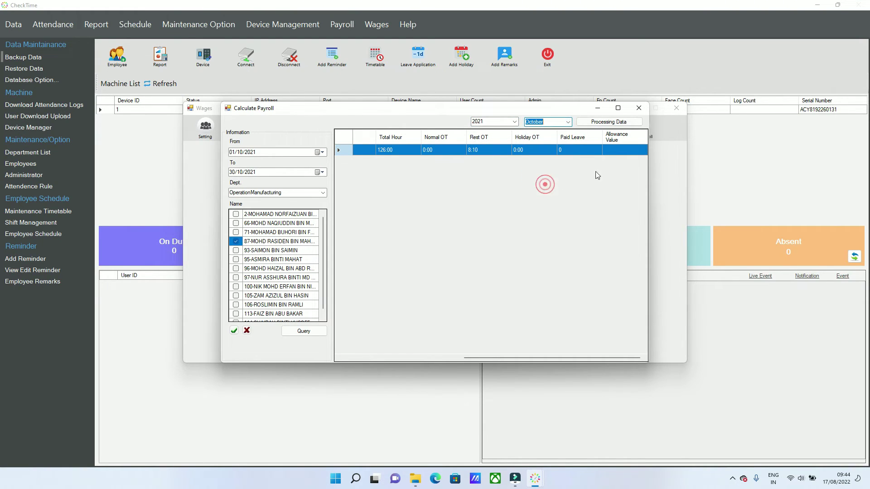
left_click(623, 123)
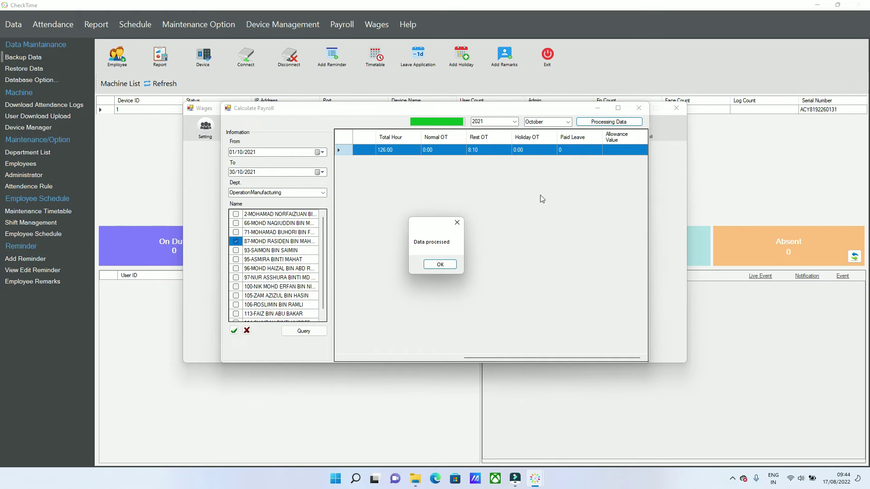
left_click(446, 265)
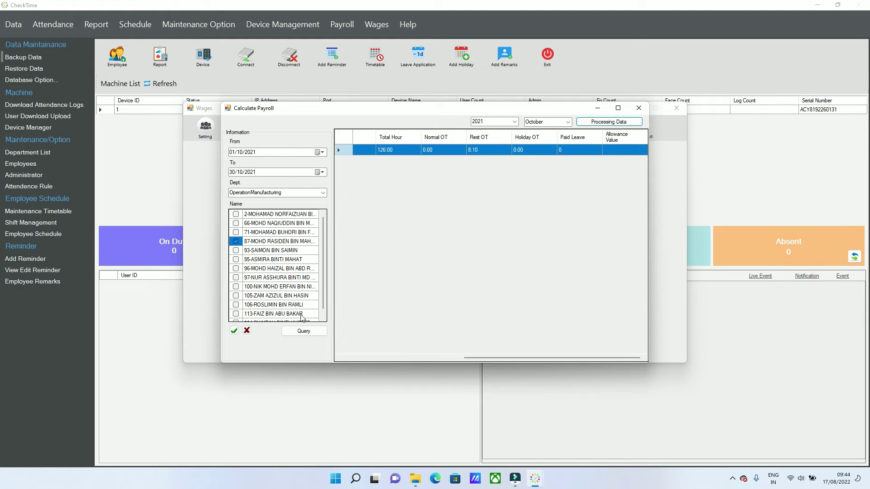
left_click(638, 108)
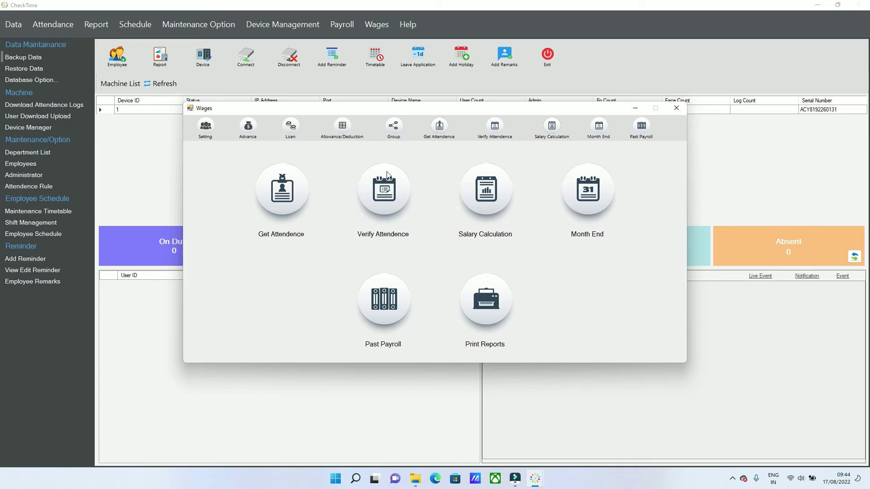
left_click(382, 189)
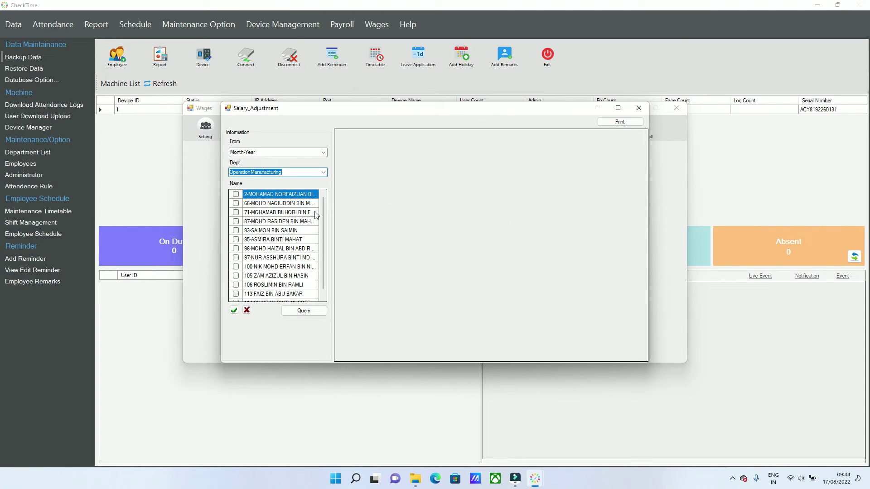
left_click(236, 221)
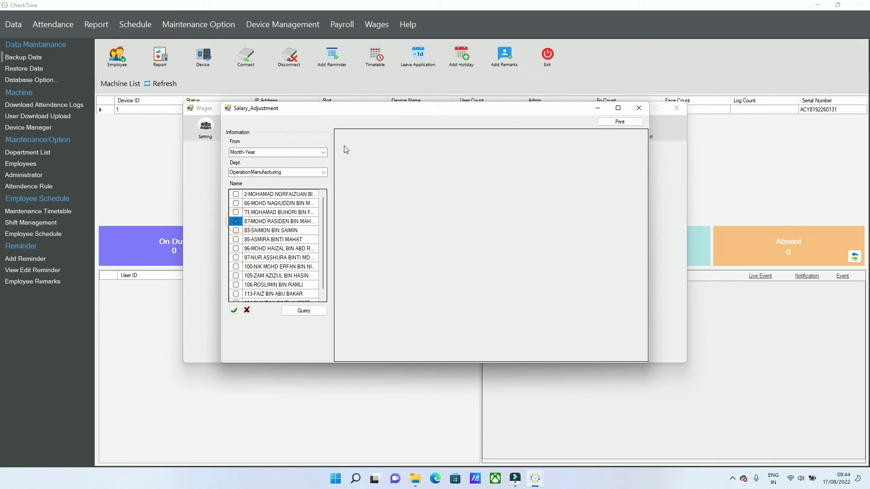
left_click(323, 152)
left_click(269, 161)
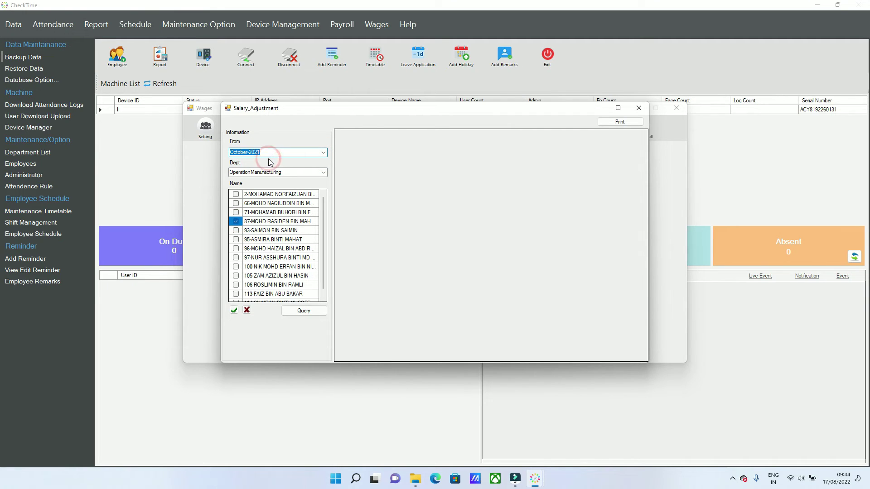
left_click(307, 311)
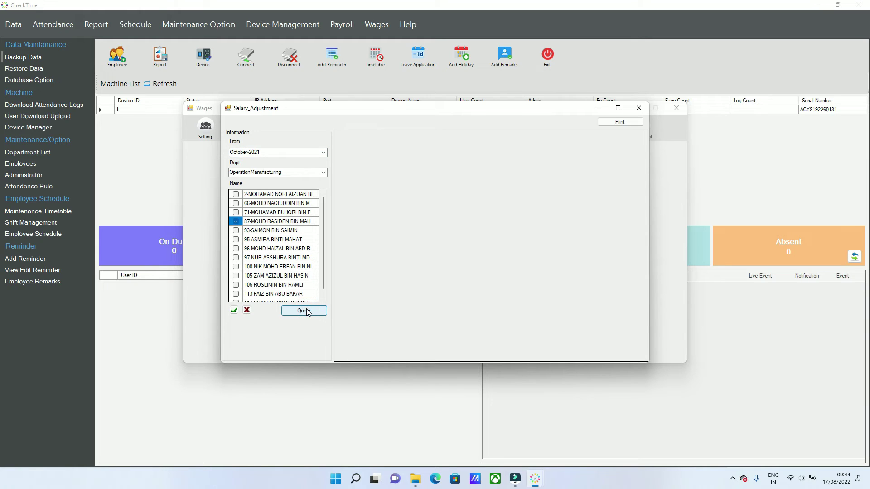
left_click(323, 172)
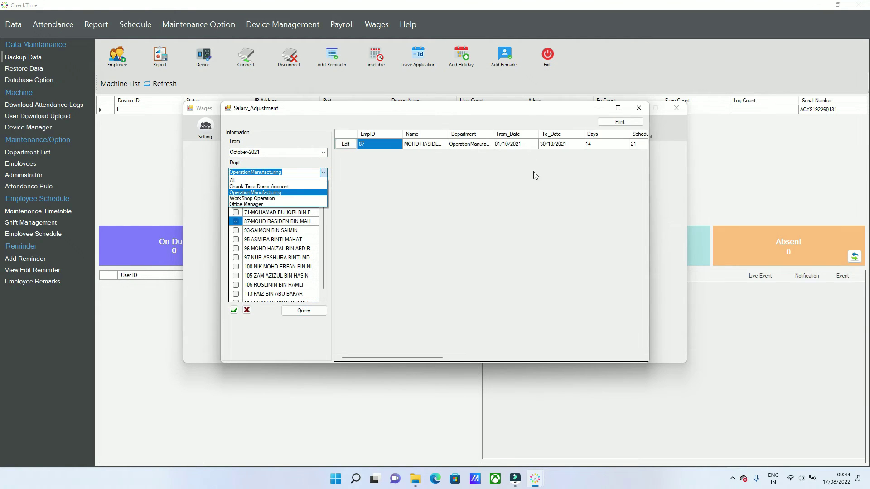
left_click(518, 176)
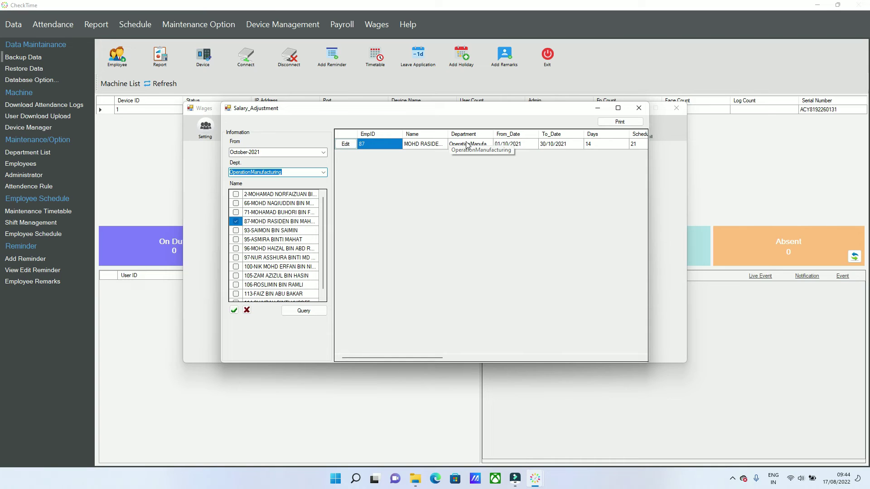
left_click(346, 144)
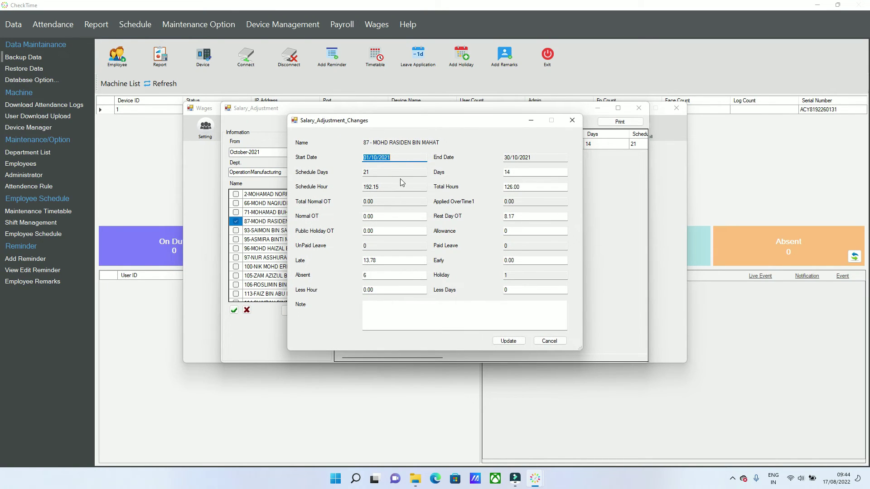
left_click(422, 308)
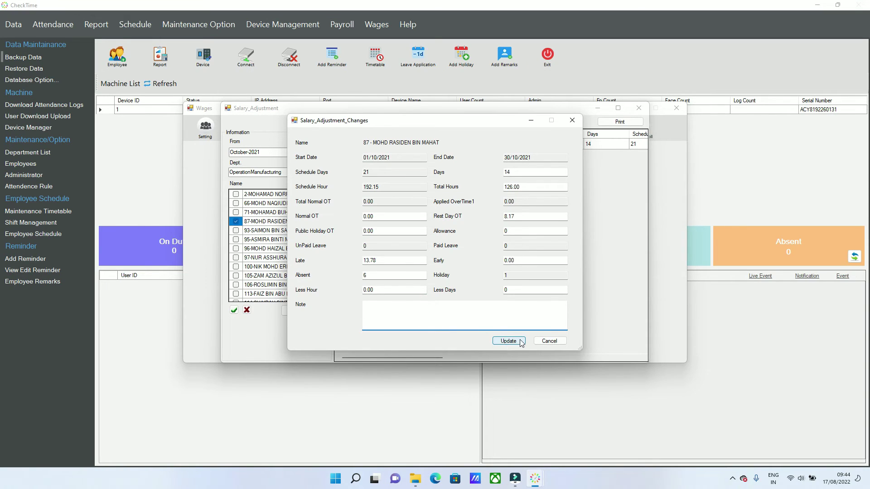
left_click(543, 340)
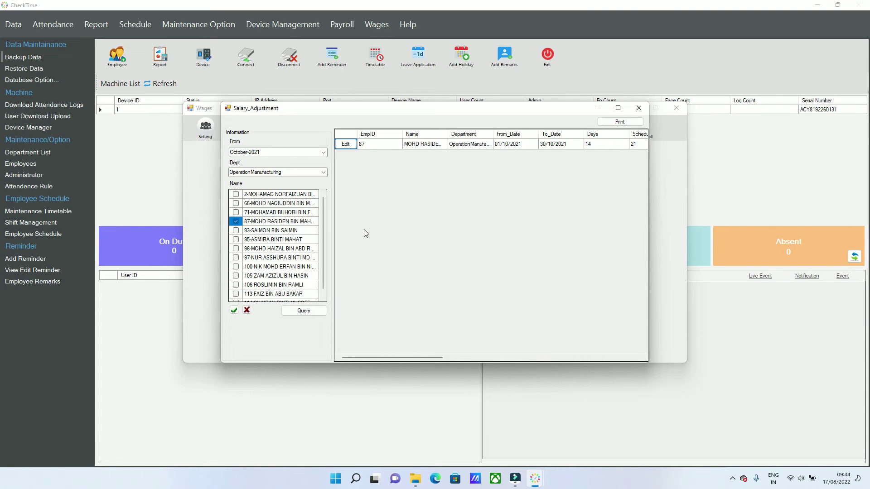
left_click(640, 109)
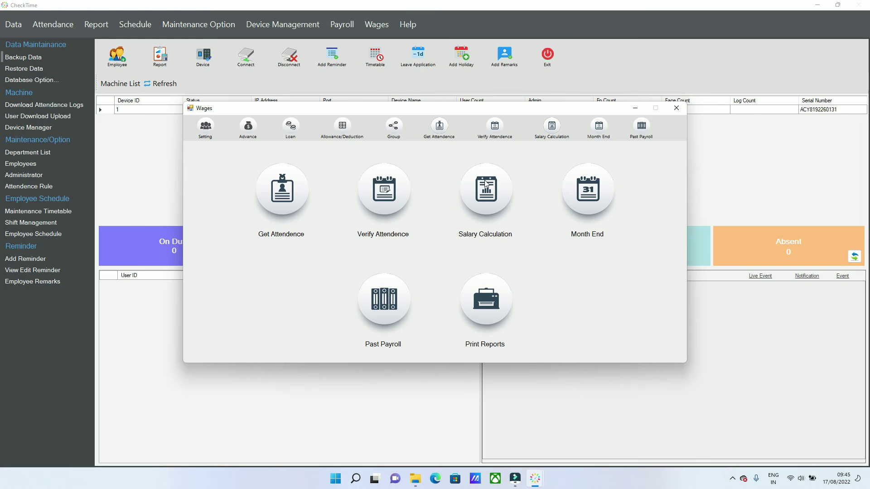
Load employee 87's salary calculation for the October-2021 period.
left_click(485, 183)
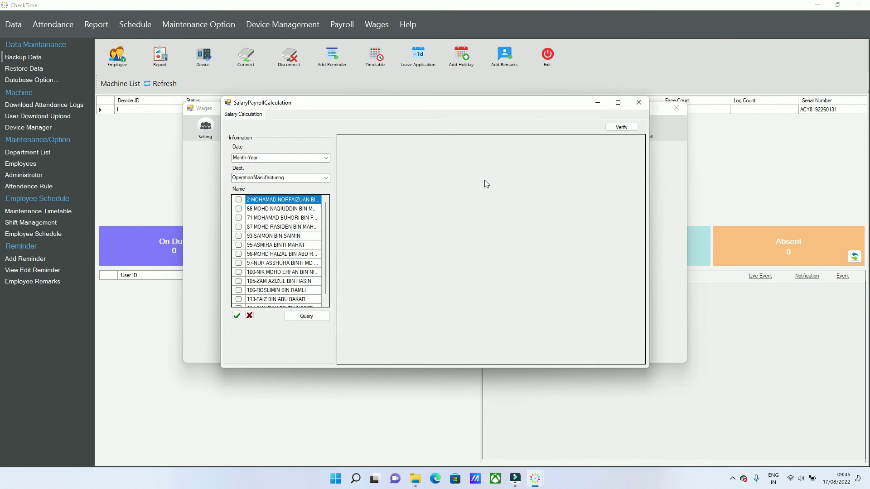
left_click(239, 226)
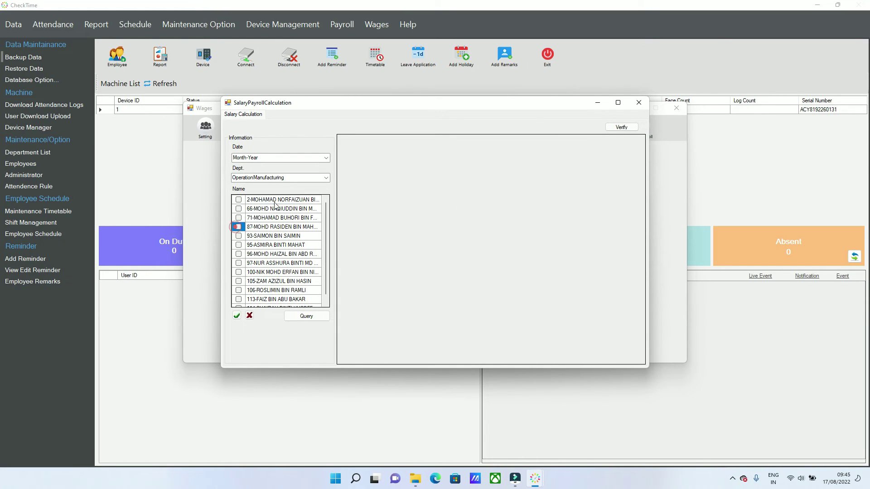
left_click(326, 158)
left_click(273, 168)
left_click(320, 317)
left_click(239, 227)
left_click(311, 317)
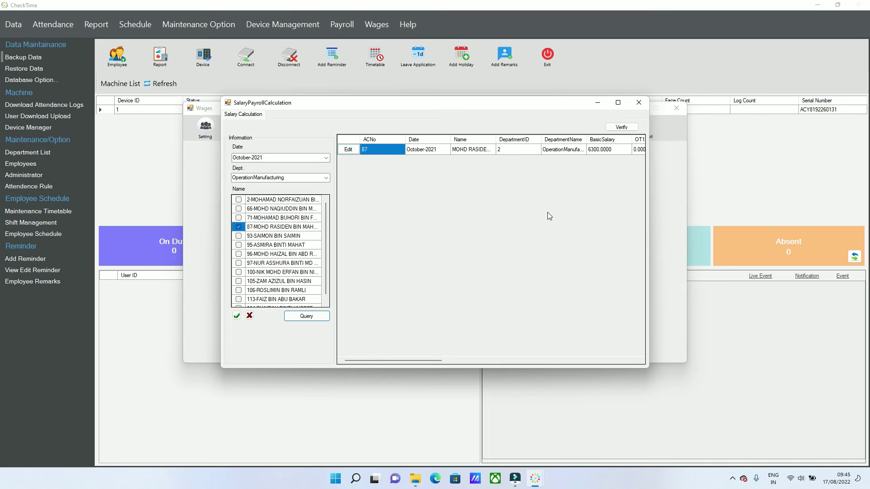
left_click_drag(436, 360, 466, 362)
Check basic salary 6300 and OT2 salary 81.70, verify the calculation, and close the window.
left_click(519, 150)
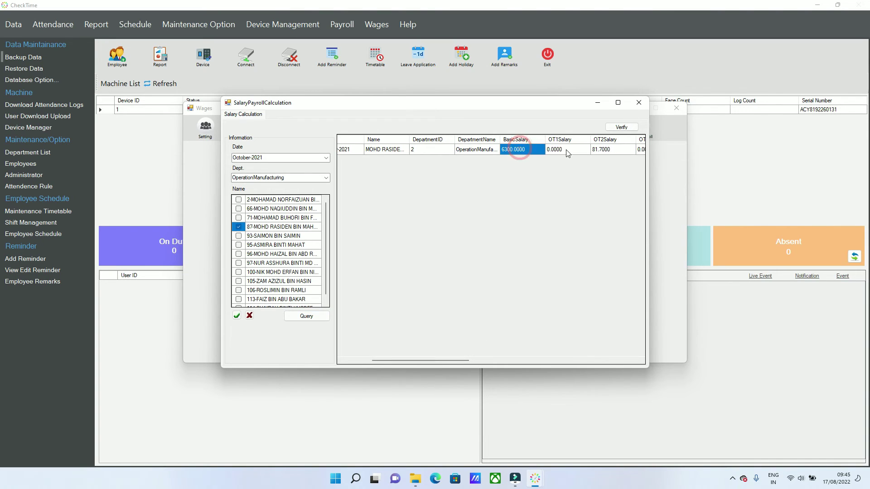
left_click(598, 150)
left_click_drag(461, 362, 530, 361)
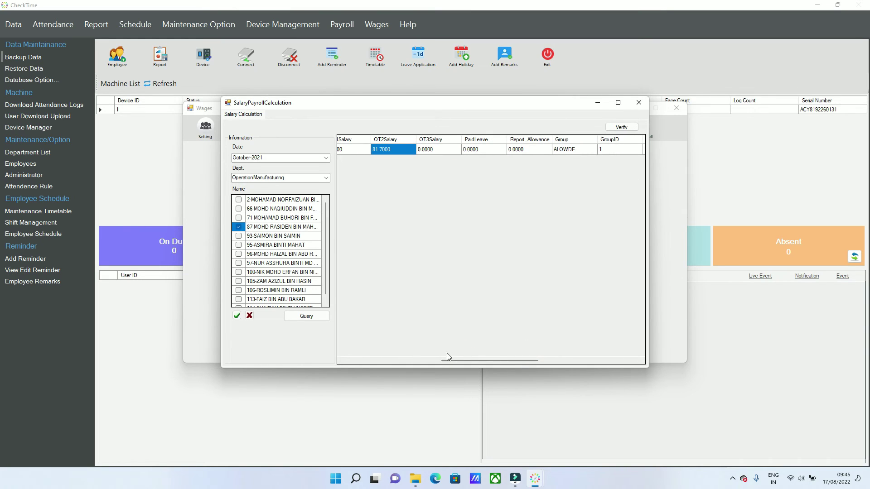
left_click(629, 129)
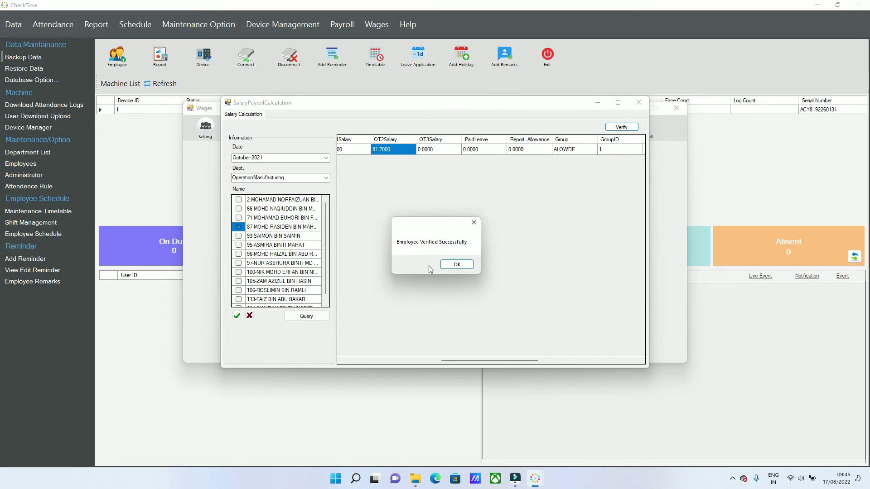
left_click(455, 264)
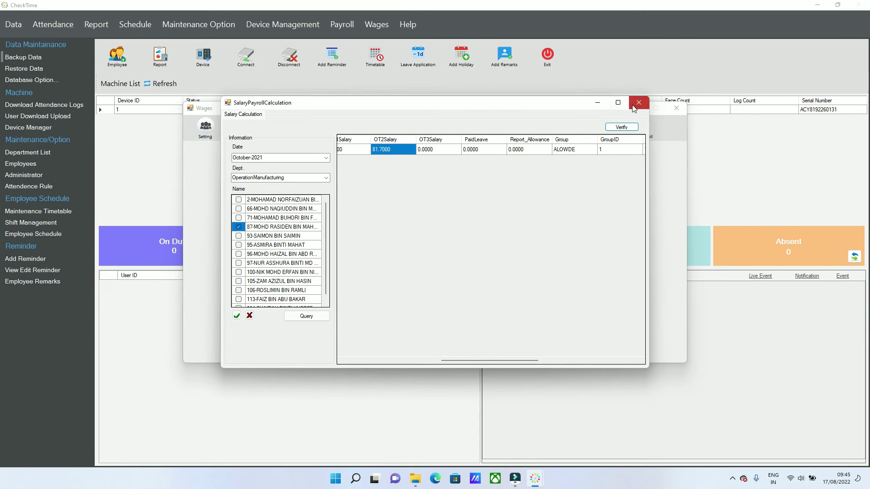
left_click(632, 106)
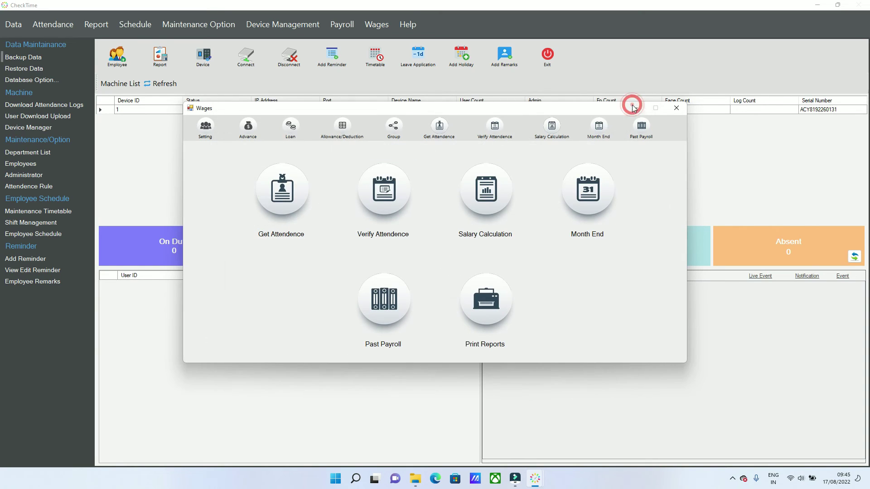
Load the October-2021 salary table for review in the Month End window.
left_click(594, 187)
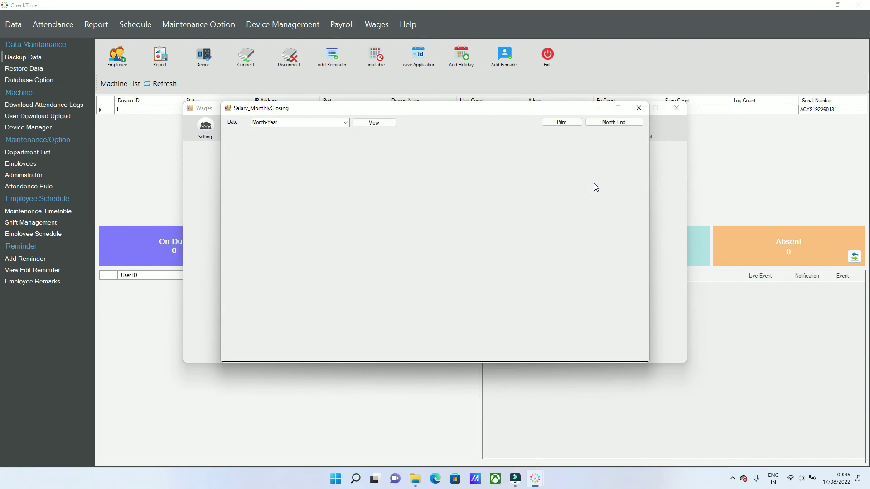
left_click(345, 122)
left_click(313, 129)
left_click(303, 122)
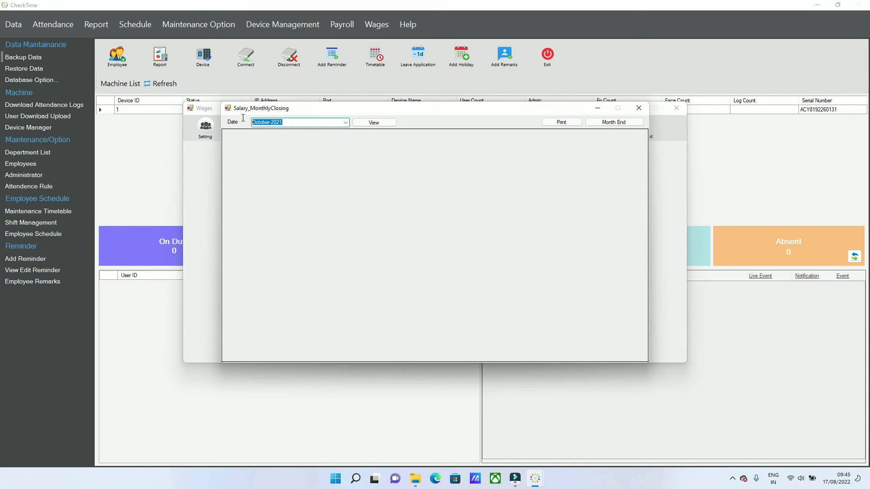
left_click(393, 122)
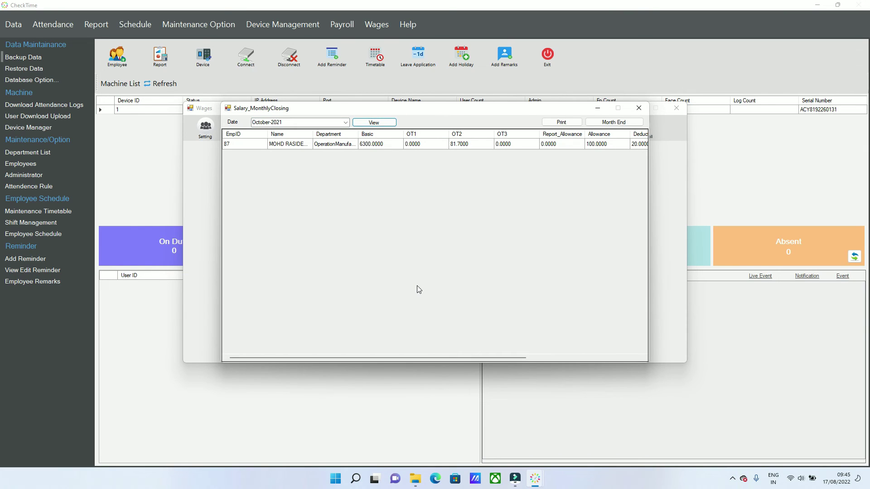
Close the October-2021 payroll month using the admin password, then close the window.
left_click(614, 123)
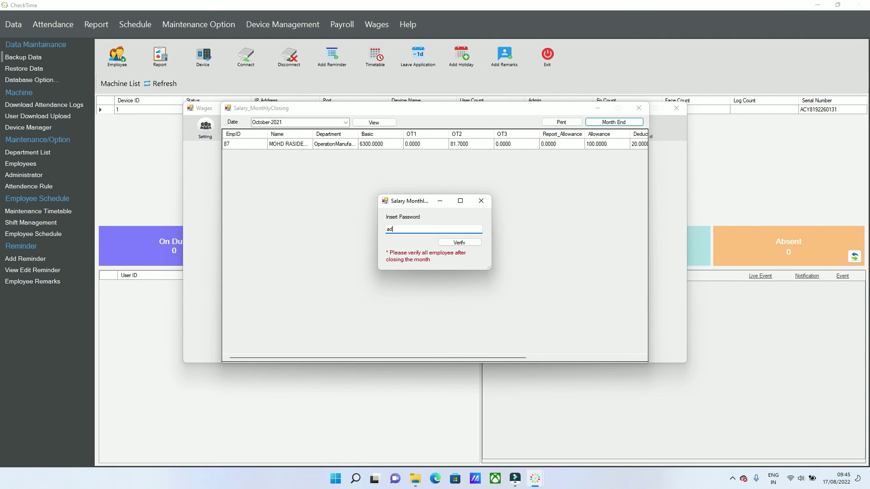
left_click(459, 243)
left_click(452, 265)
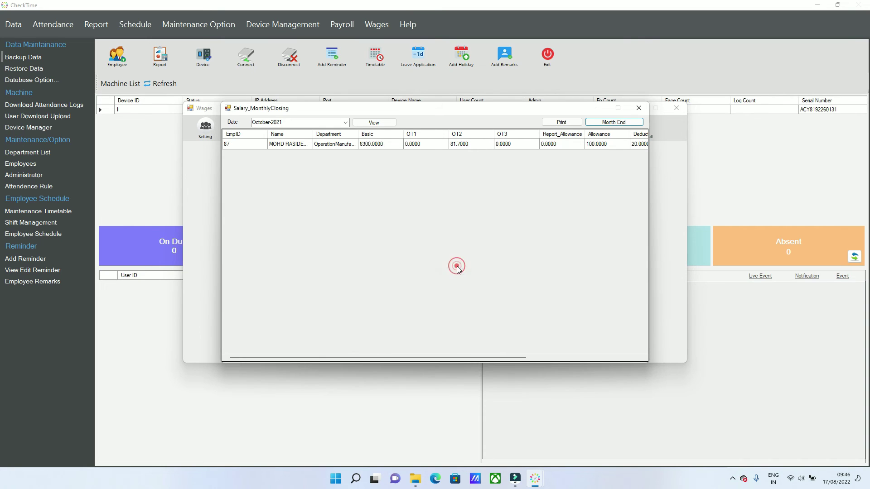
left_click(635, 108)
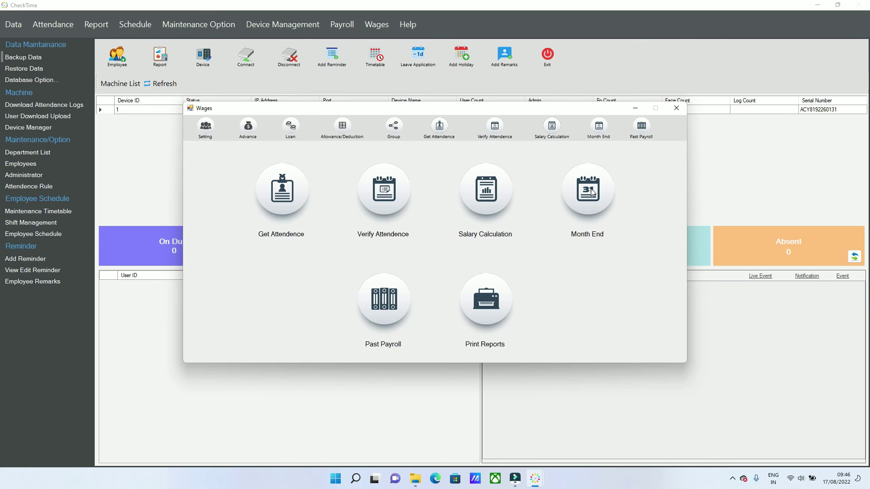
In Payroll Reports, select October-2021, all departments, and the employee.
left_click(495, 299)
left_click(336, 166)
left_click(301, 173)
left_click(336, 186)
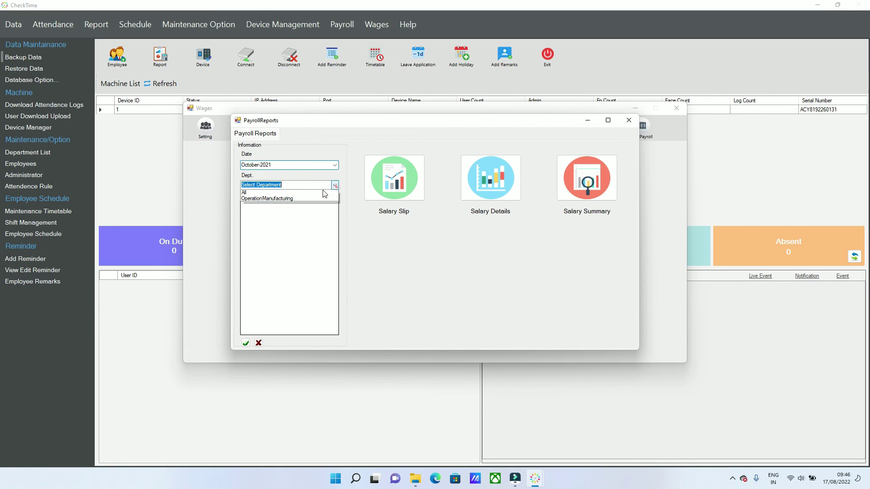
left_click(300, 193)
left_click(247, 206)
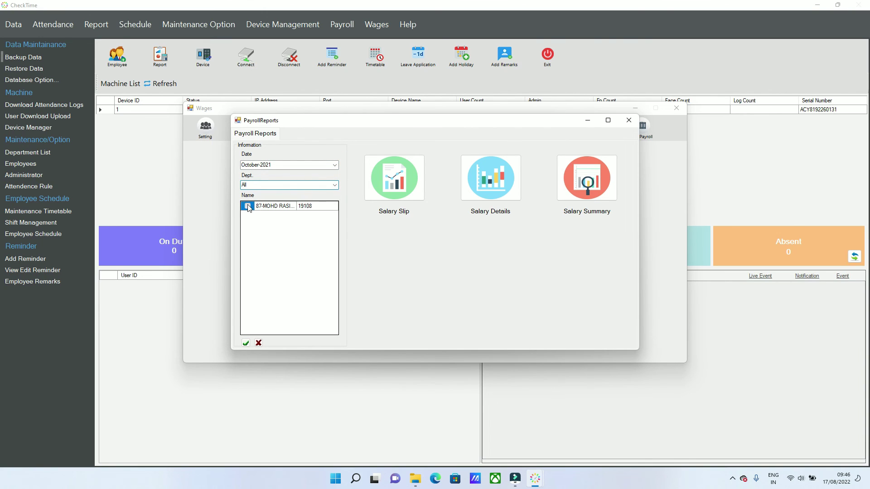
Generate the employee's salary slip at 100% zoom, then bring up the Salary Details report.
left_click(390, 190)
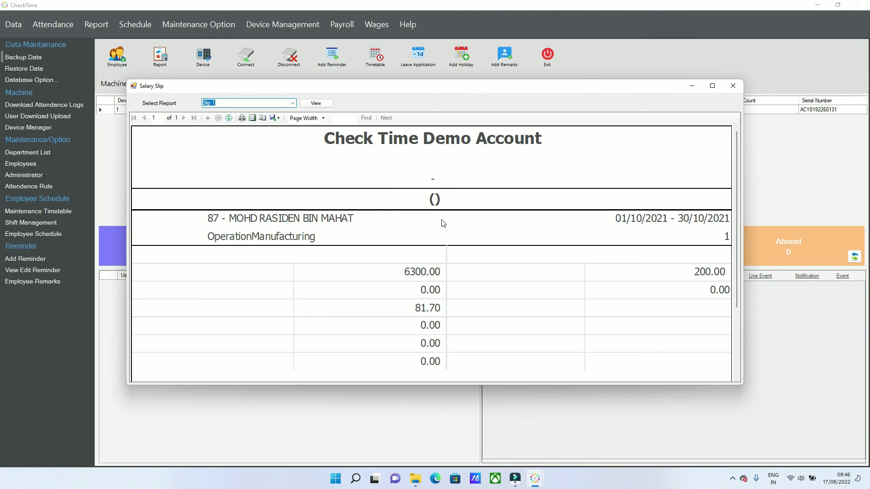
left_click(716, 85)
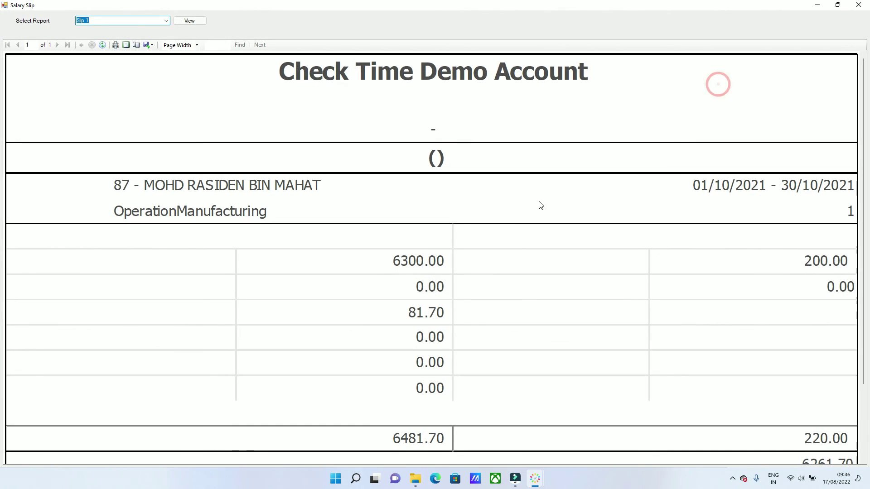
left_click(196, 45)
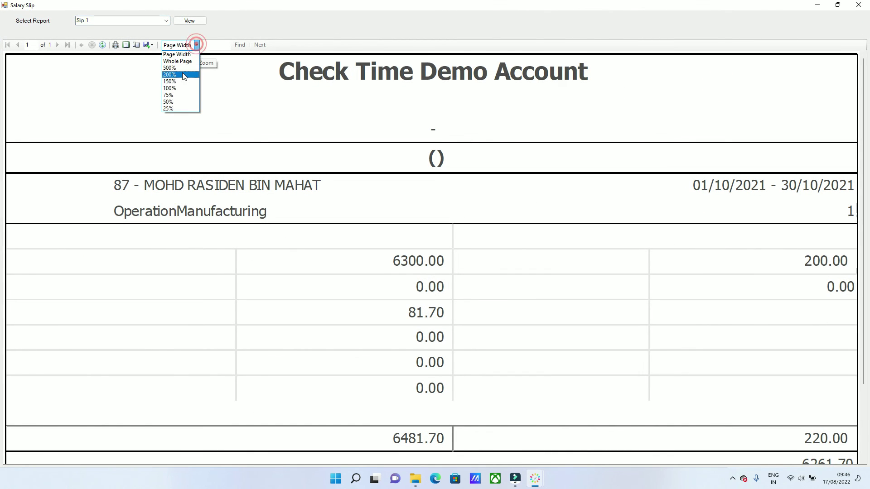
left_click(170, 88)
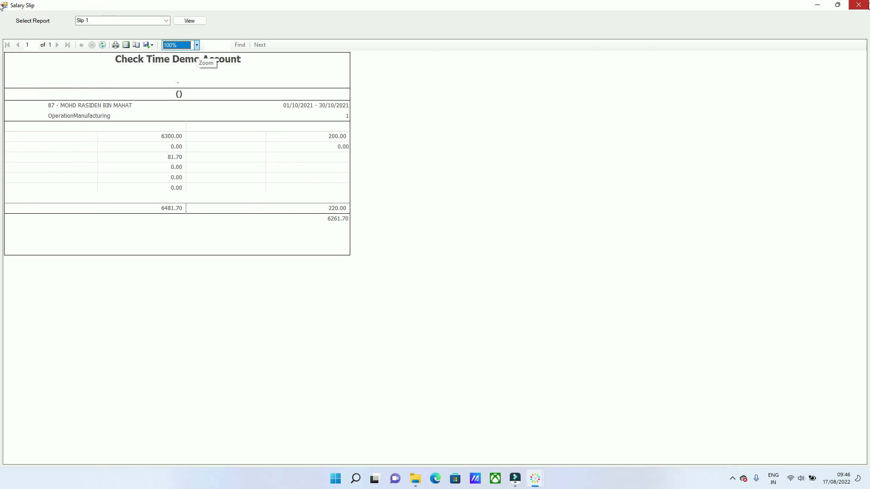
left_click(858, 5)
left_click(487, 173)
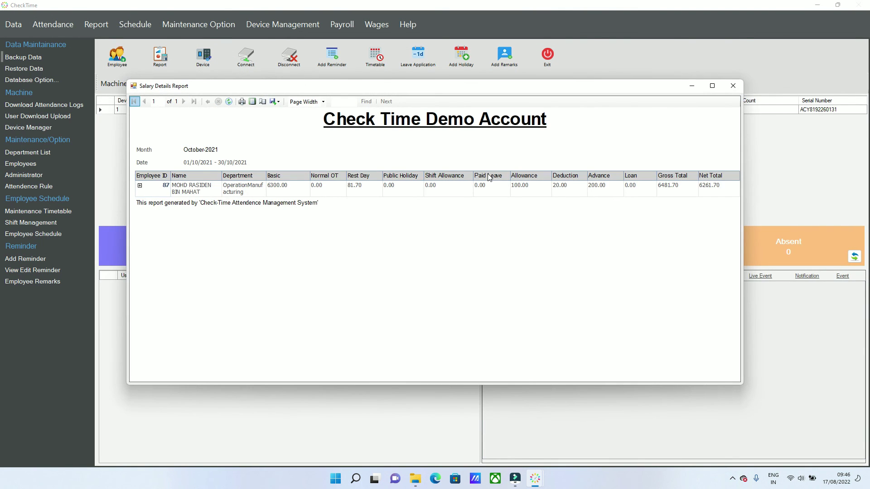
Close Salary Details, view the Salary Summary (6481.70 gross, 6261.70 net), then close the reports.
left_click(732, 86)
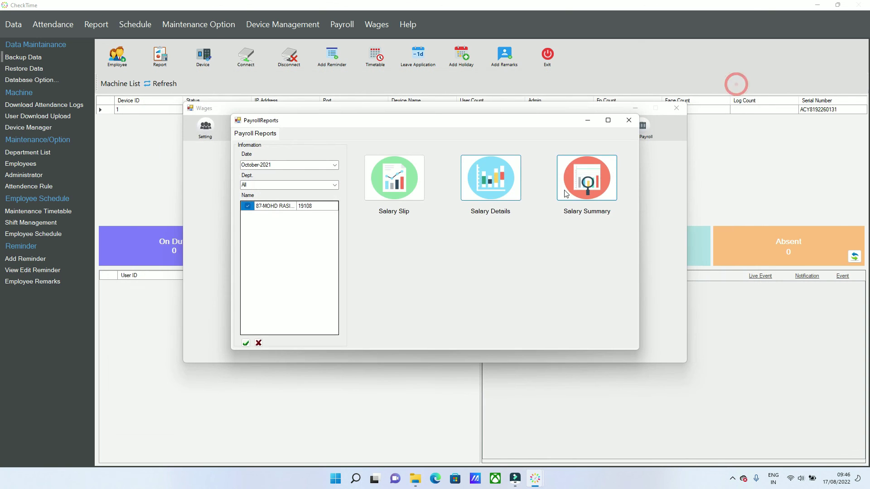
left_click(580, 182)
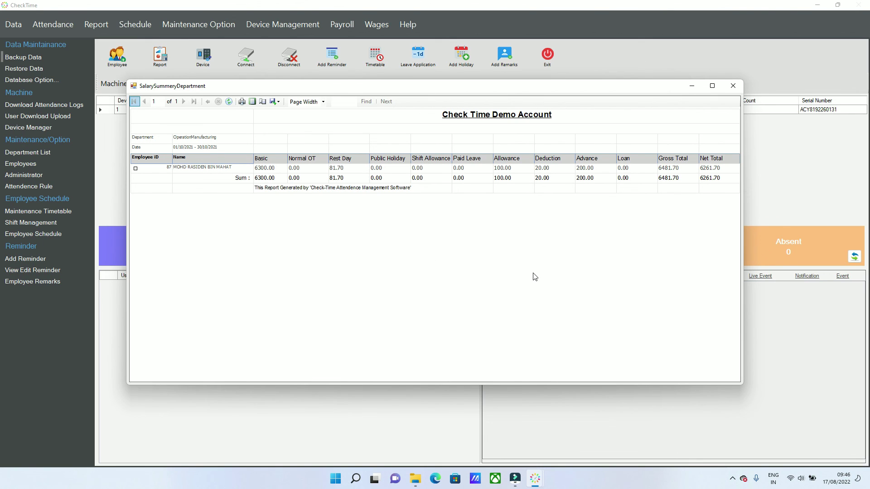
left_click(740, 83)
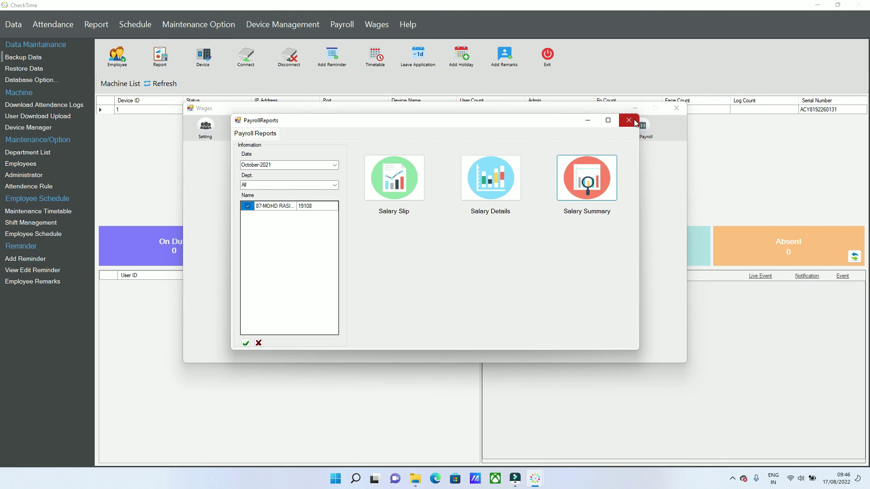
left_click(629, 120)
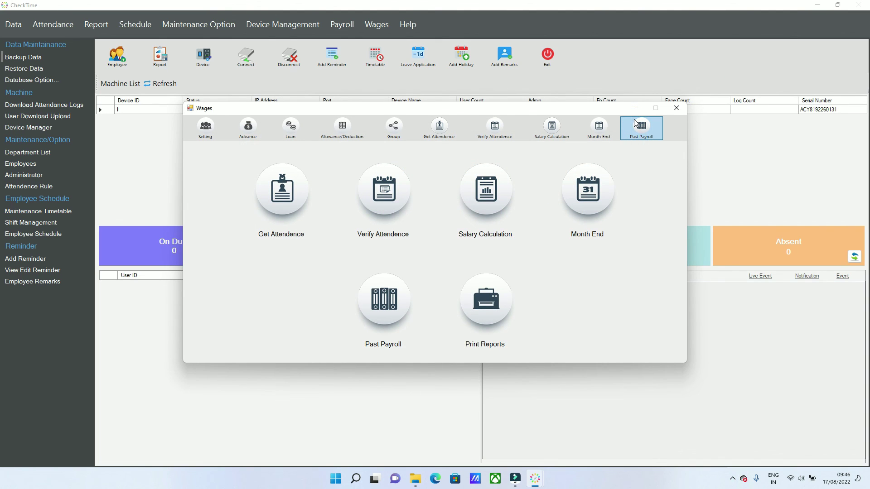